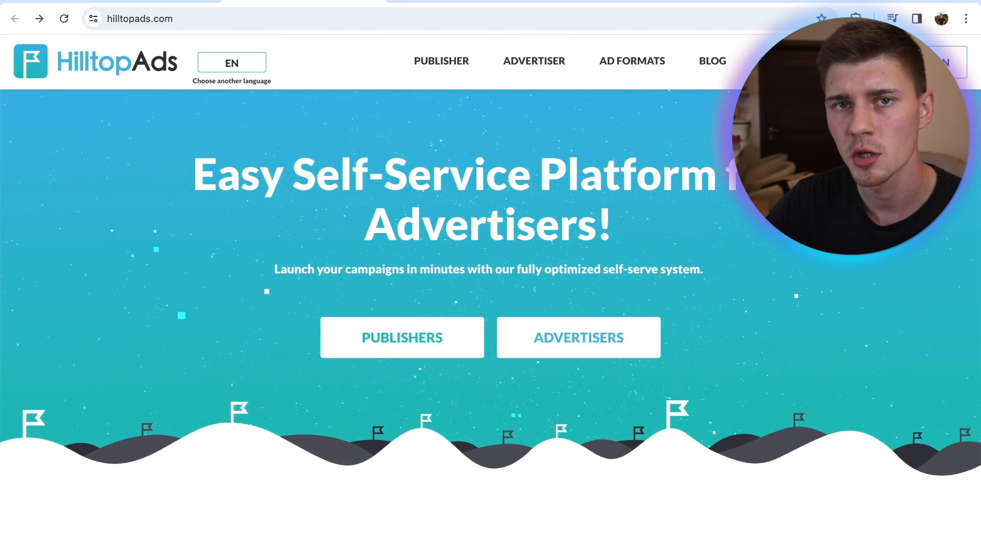
# Look over the HilltopAds home page and open the advertiser sign-up form to start a campaign
pyautogui.scroll(-8, 490, 316)
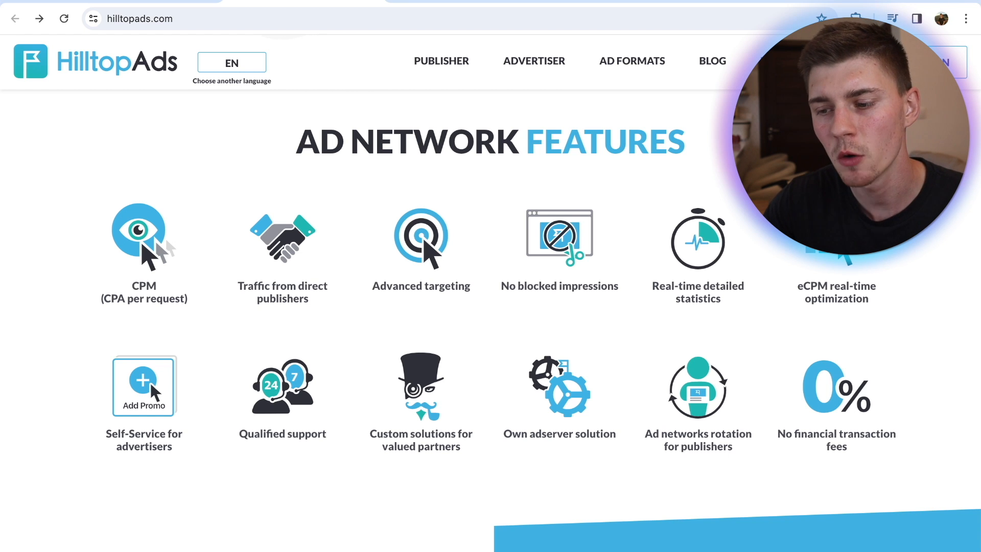
pyautogui.scroll(1, 468, 354)
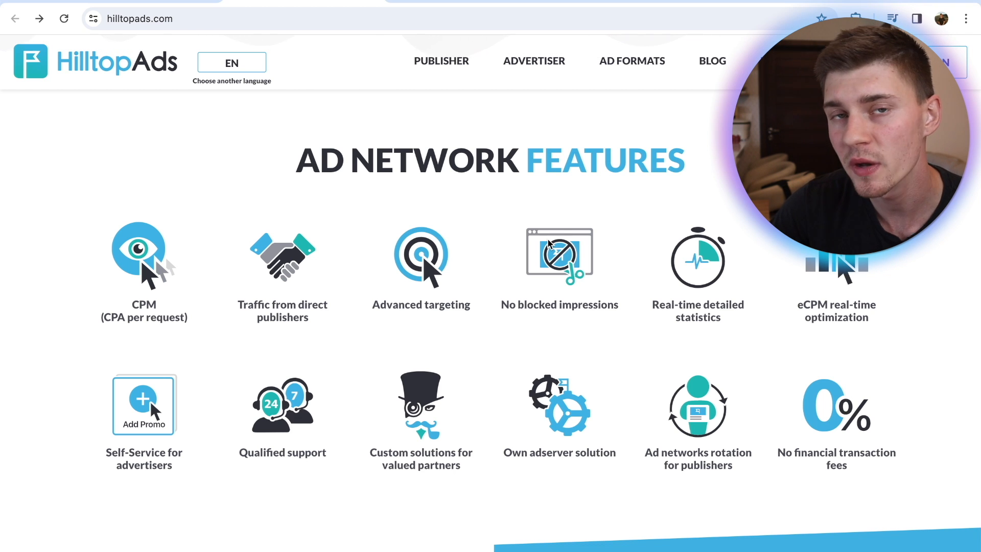
pyautogui.scroll(8, 548, 244)
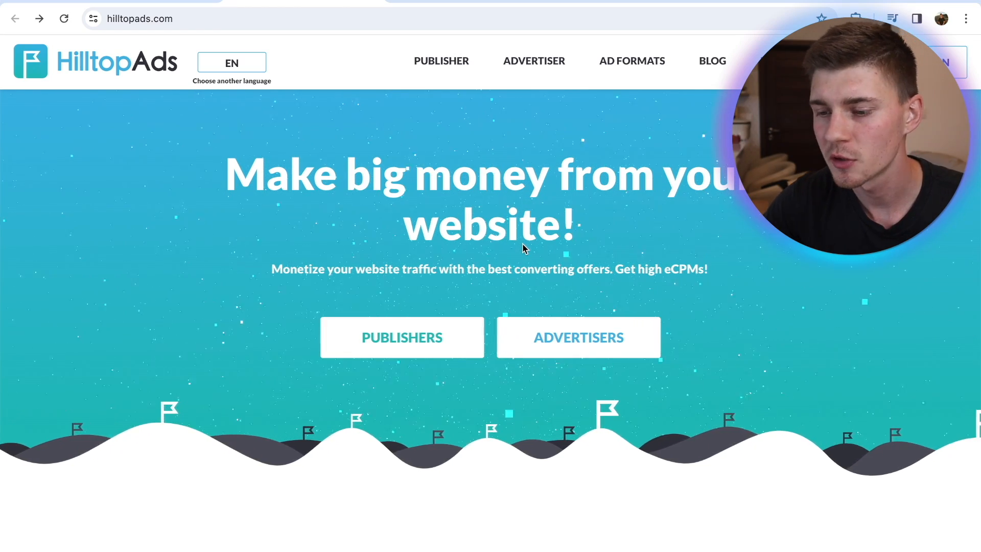
pyautogui.click(594, 335)
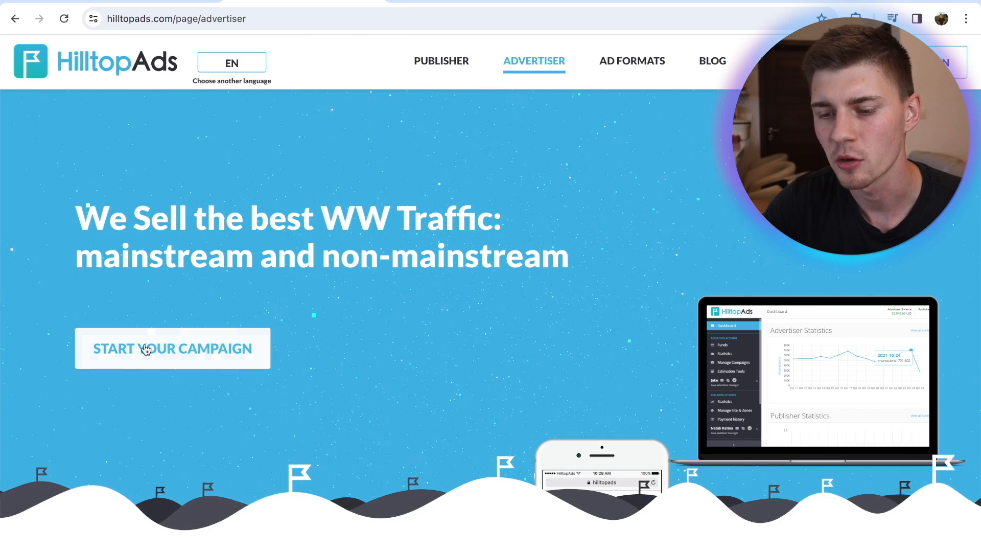
pyautogui.click(145, 349)
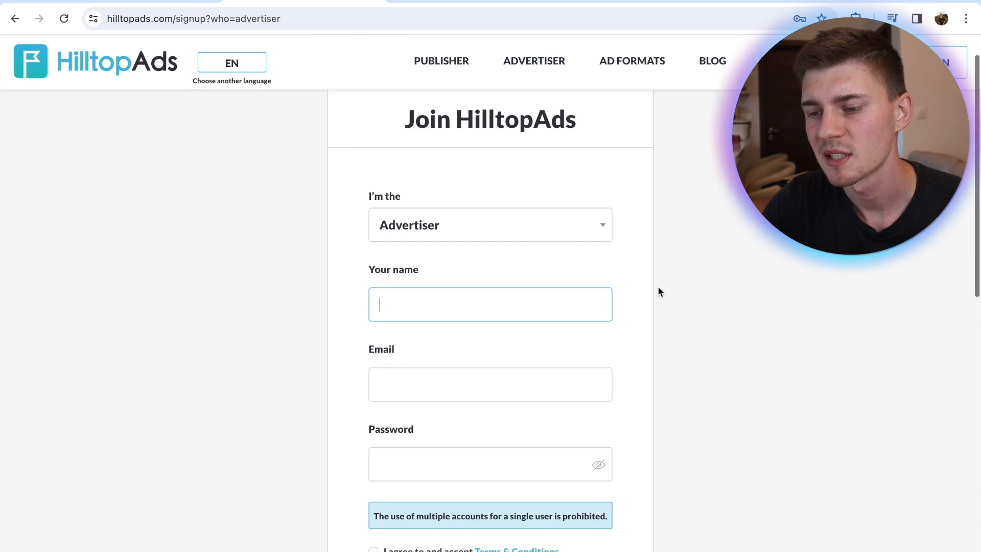
pyautogui.scroll(-2, 525, 223)
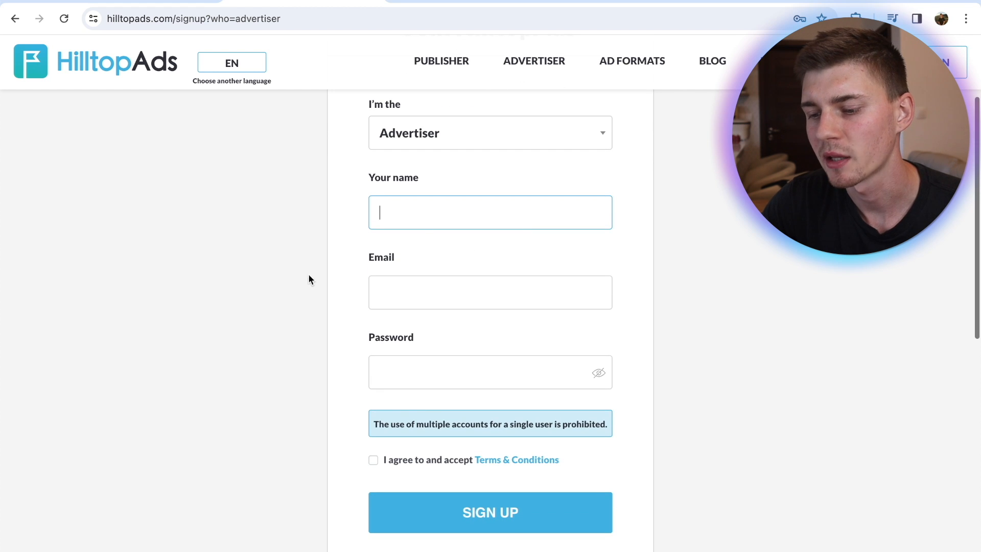
pyautogui.scroll(-2, 471, 297)
pyautogui.scroll(2, 471, 299)
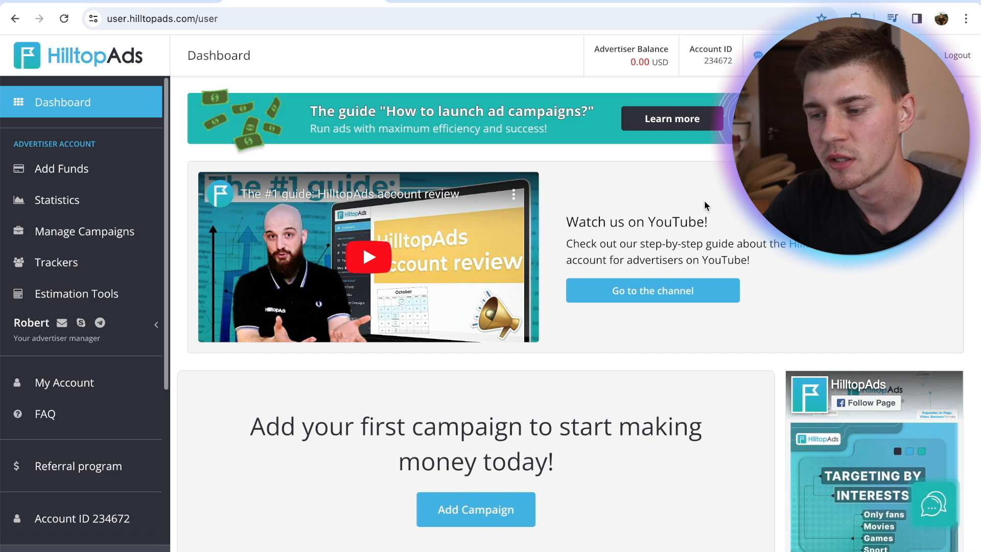
# Open the advertiser account's Add Funds page and go to the profile's invoice information
pyautogui.scroll(-1, 615, 202)
pyautogui.scroll(1, 614, 202)
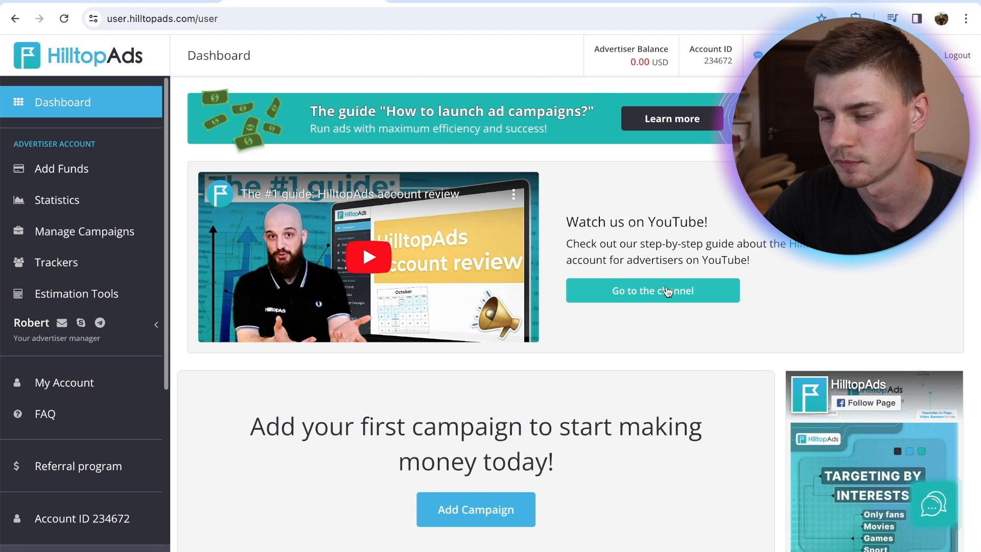
pyautogui.scroll(-3, 618, 292)
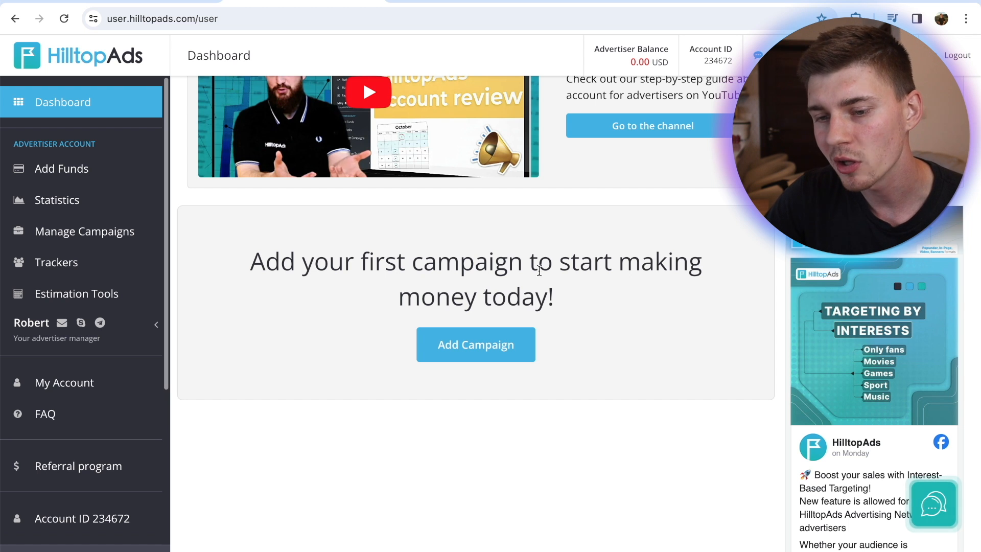
pyautogui.click(70, 167)
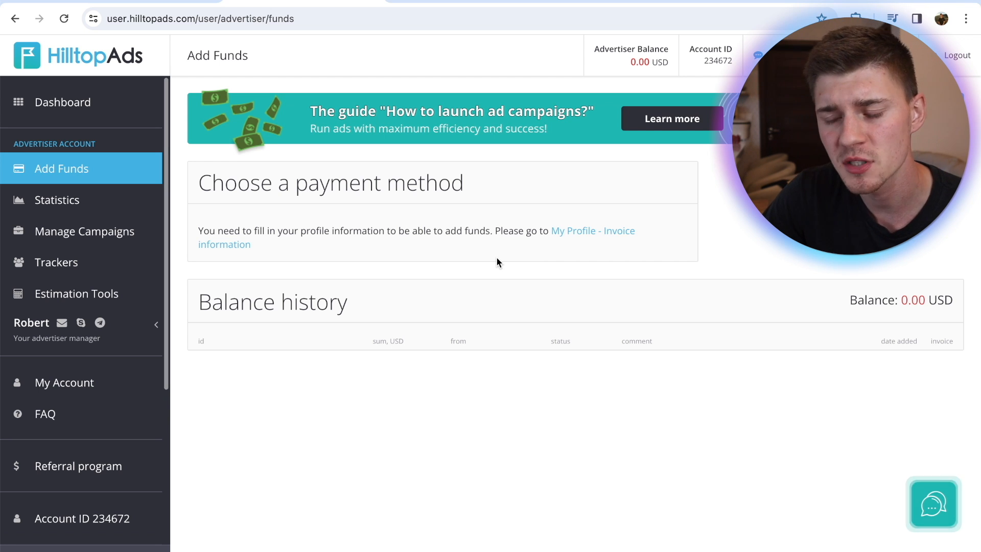
pyautogui.click(589, 232)
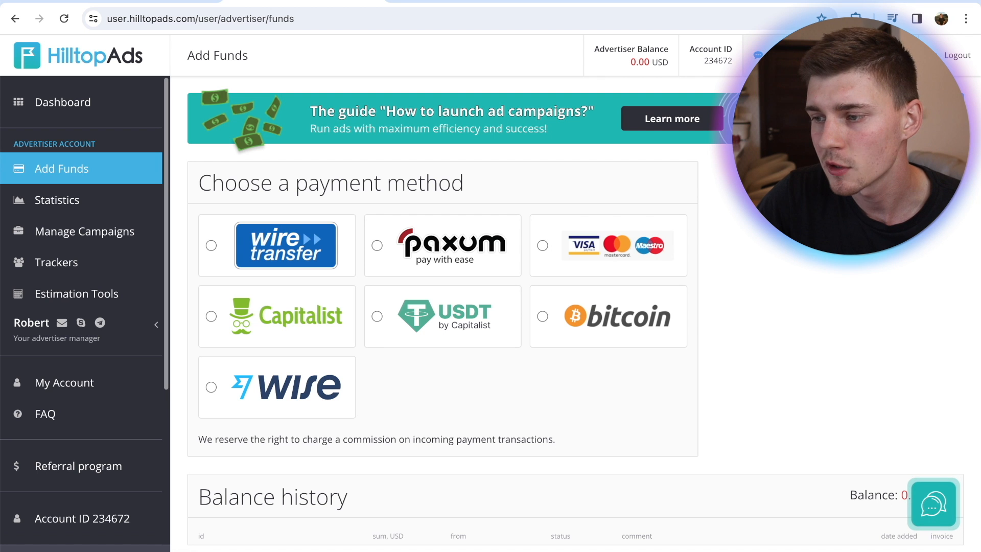
# Return to the dashboard and open the advertiser Statistics page to review its filters
pyautogui.click(827, 63)
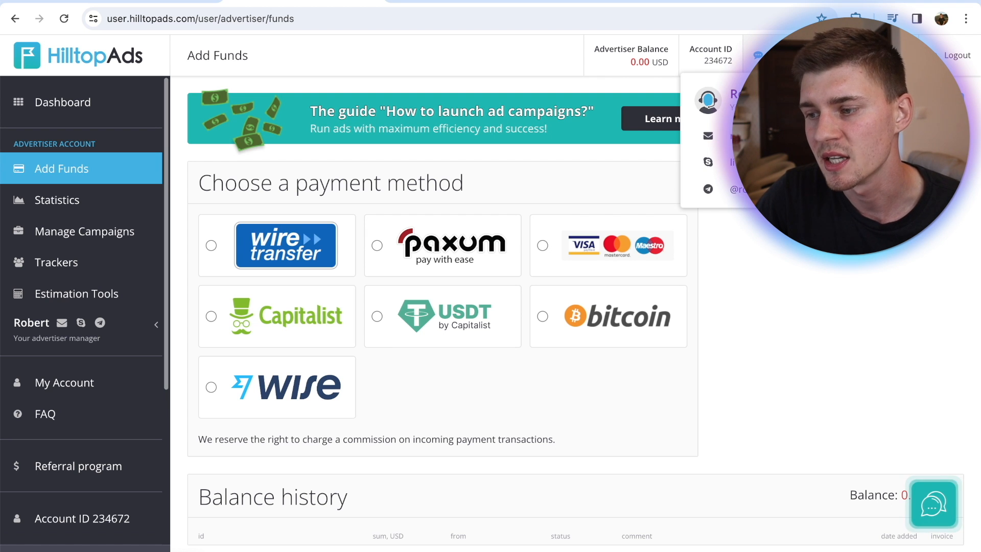
pyautogui.click(77, 108)
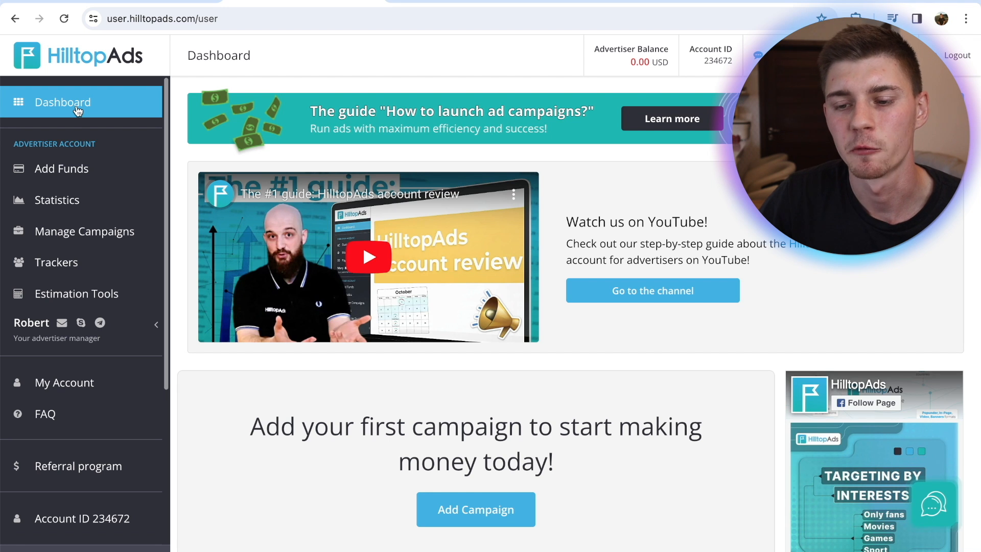
pyautogui.click(82, 202)
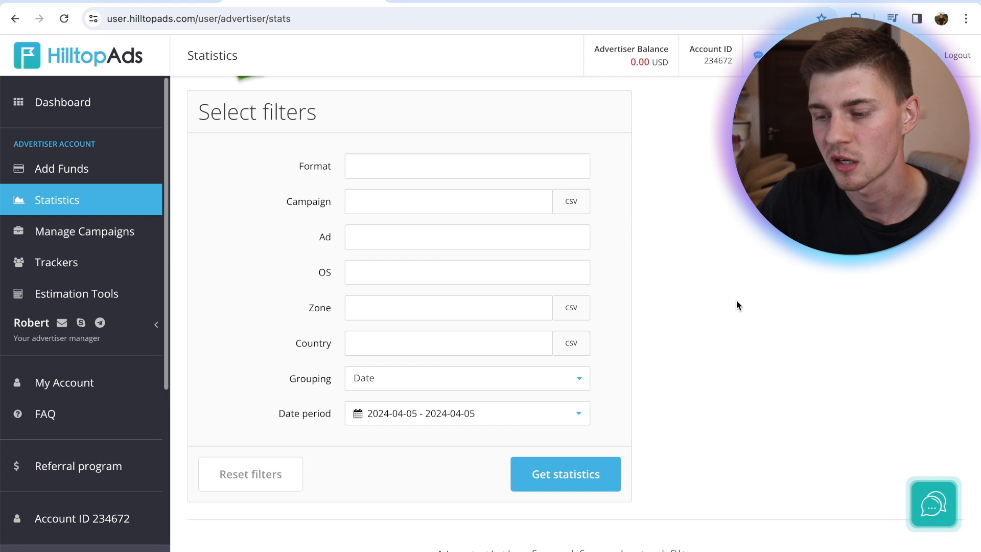
pyautogui.scroll(1, 802, 359)
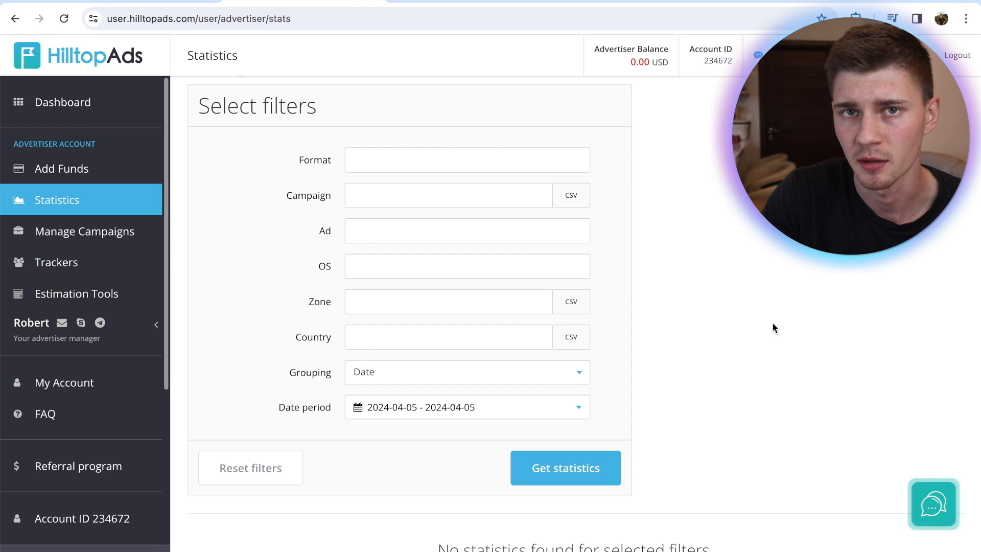
pyautogui.click(92, 204)
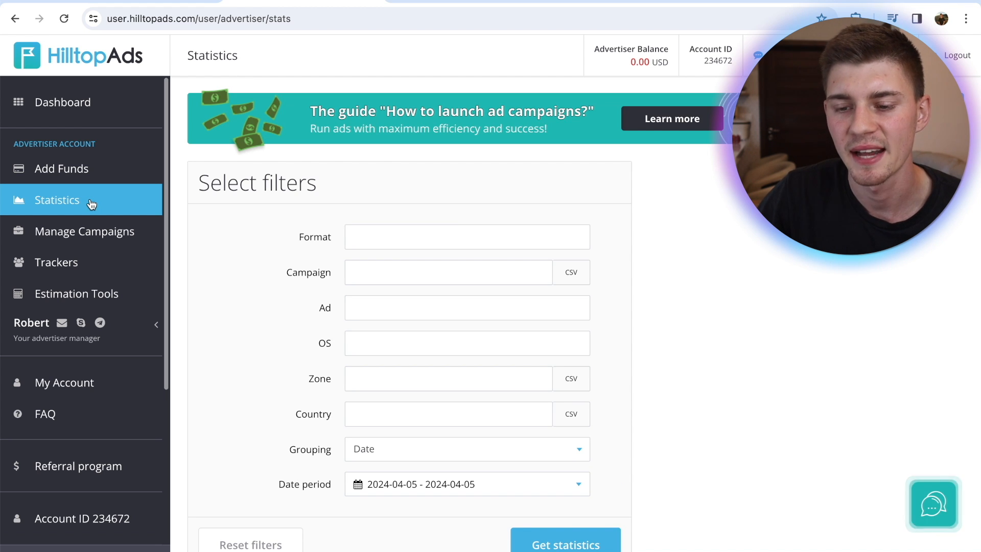
# Open the Trackers page, select the unique postback link and examine the supported trackers
pyautogui.click(67, 263)
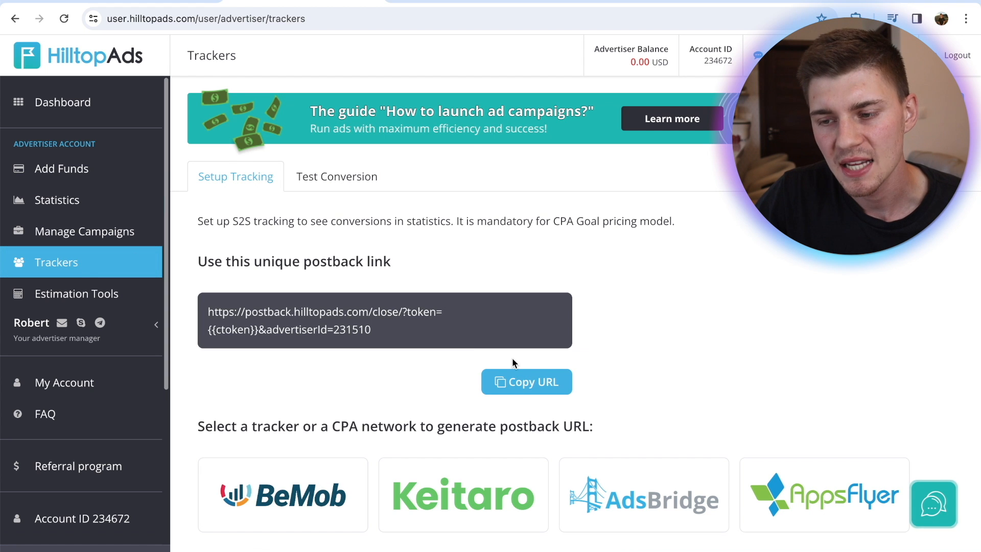
pyautogui.scroll(-1, 512, 360)
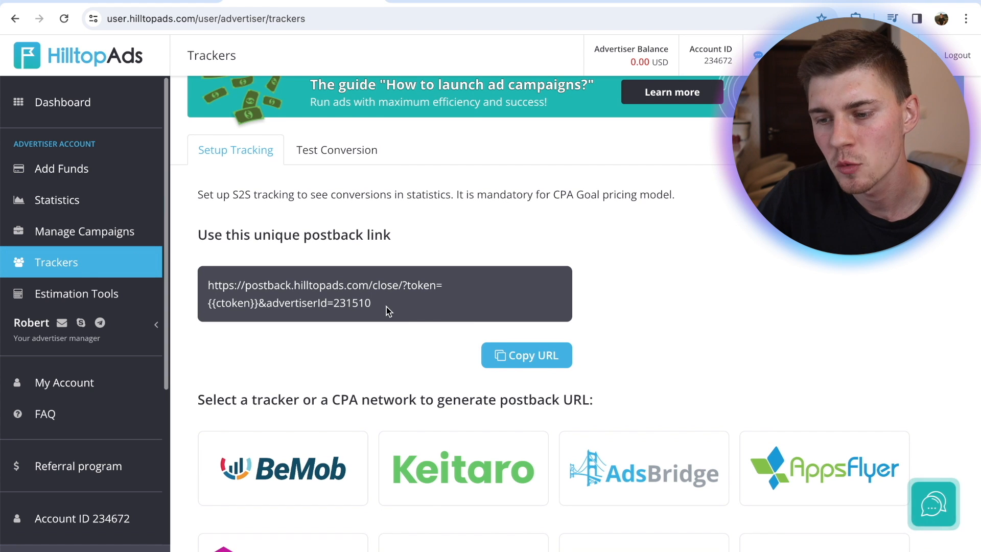
pyautogui.moveTo(386, 306); pyautogui.dragTo(204, 284)
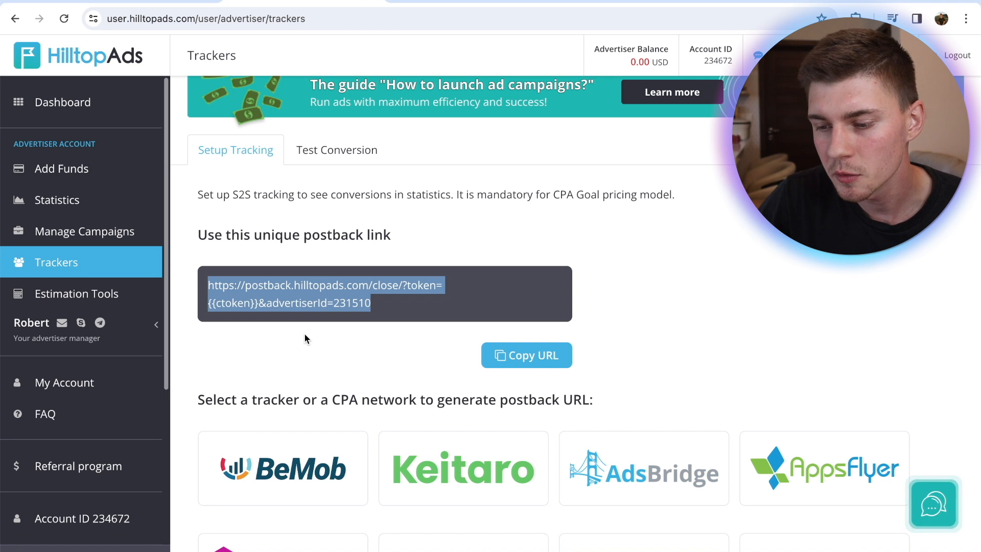
pyautogui.scroll(-2, 764, 310)
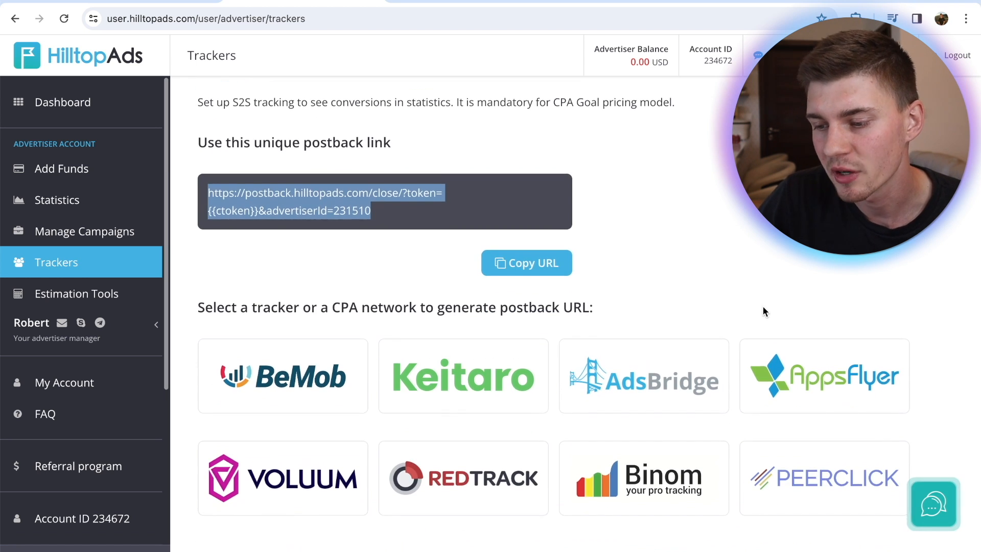
pyautogui.scroll(1, 764, 311)
pyautogui.click(764, 312)
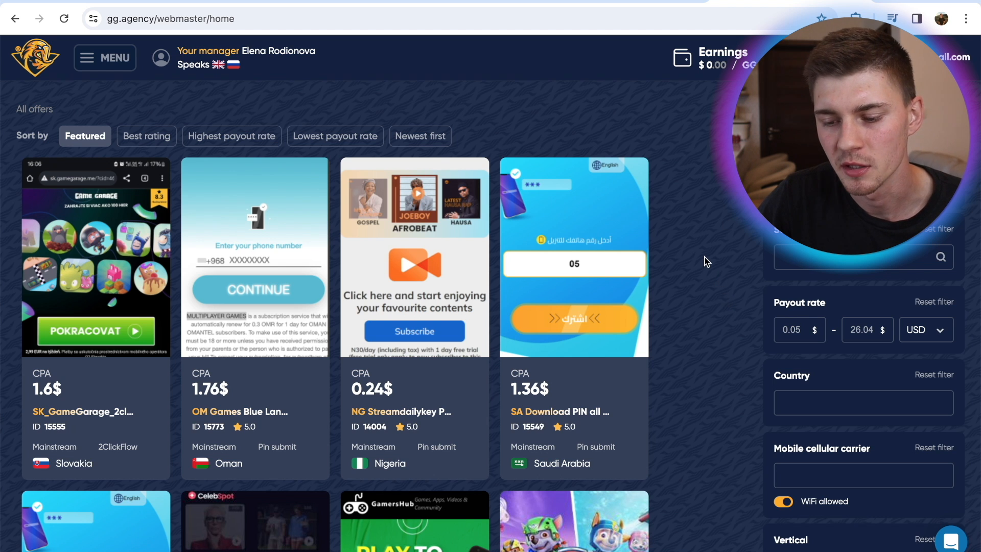
# In the gg.agency offer catalogue, filter the offers to the Mainstream vertical and sort them by best rating
pyautogui.scroll(-1, 777, 175)
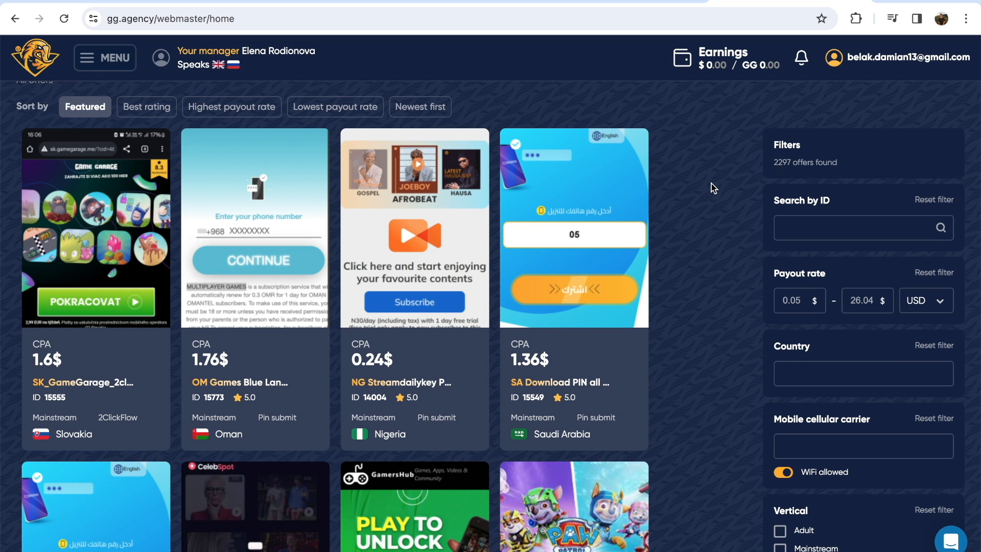
pyautogui.scroll(-1, 711, 183)
pyautogui.scroll(1, 712, 183)
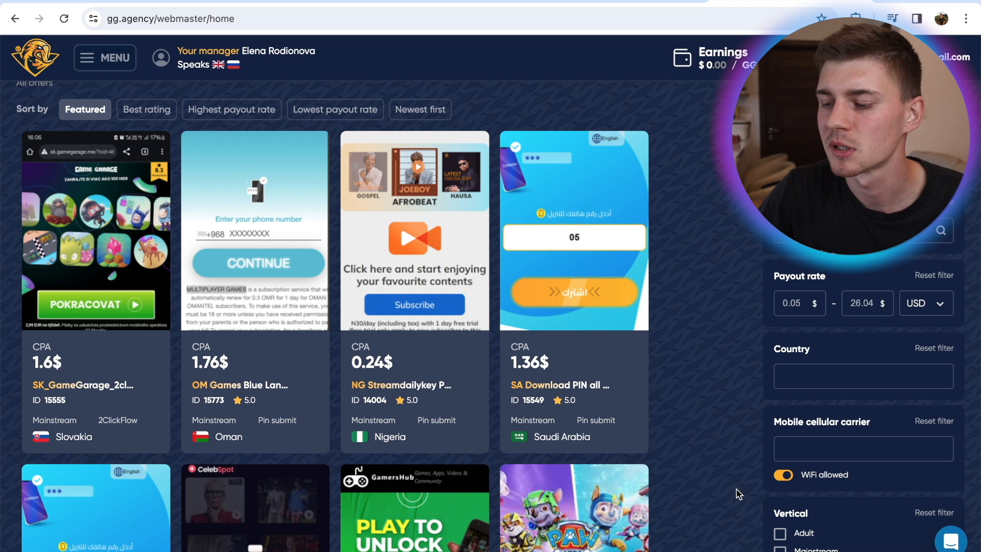
pyautogui.click(780, 548)
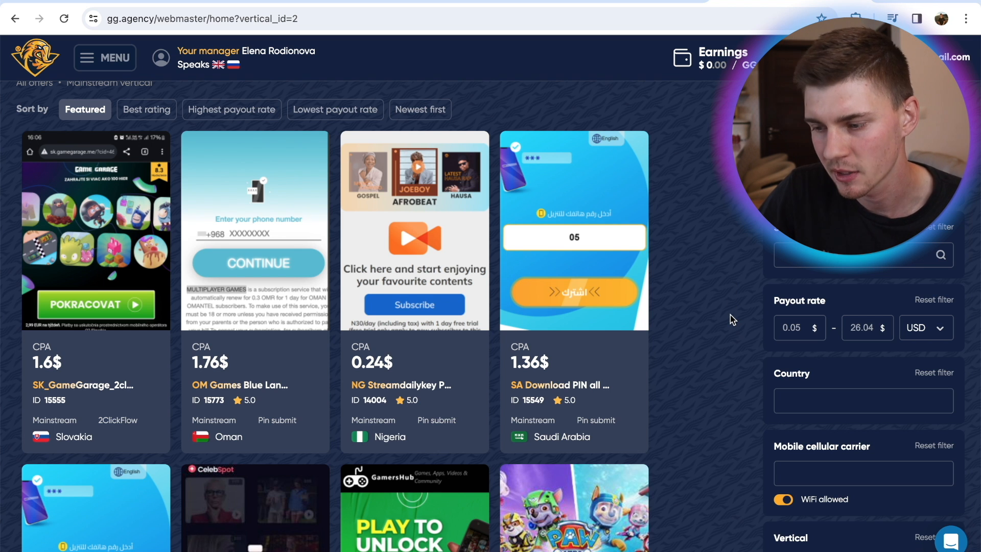
pyautogui.scroll(-2, 734, 455)
pyautogui.scroll(3, 734, 454)
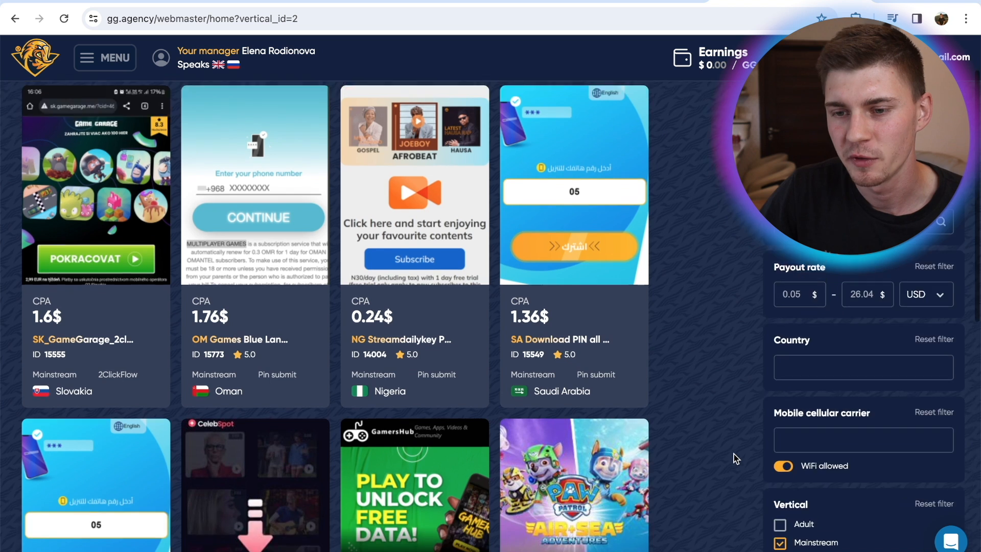
pyautogui.scroll(-1, 734, 454)
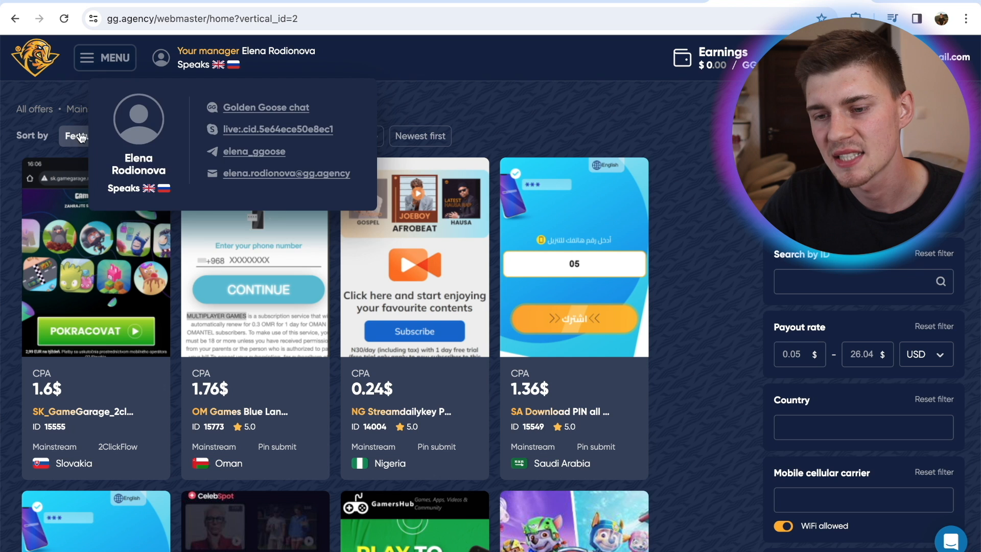
pyautogui.click(135, 137)
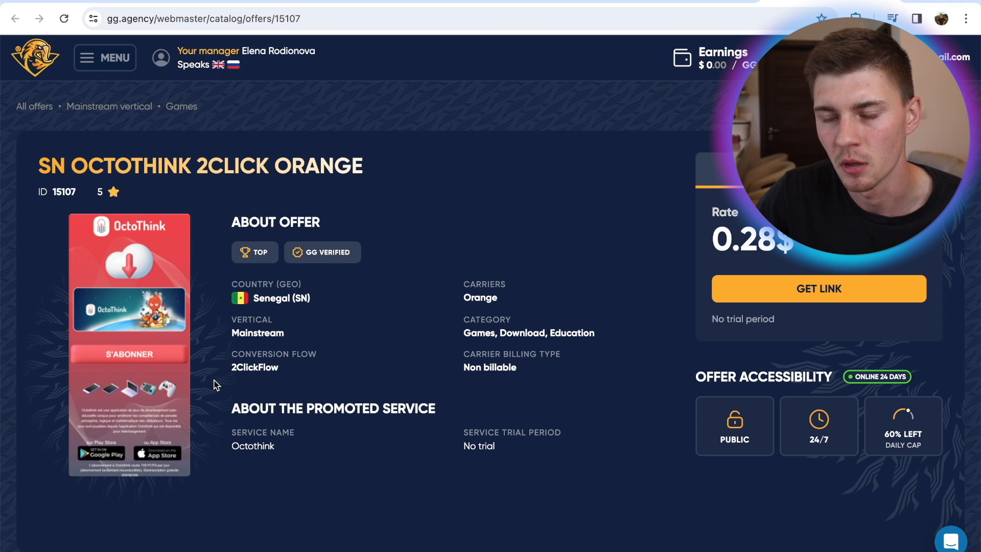
# Review the SN Octothink 2Click Orange offer's traffic requirements and copy the promo URL from its campaign settings
pyautogui.scroll(-6, 77, 503)
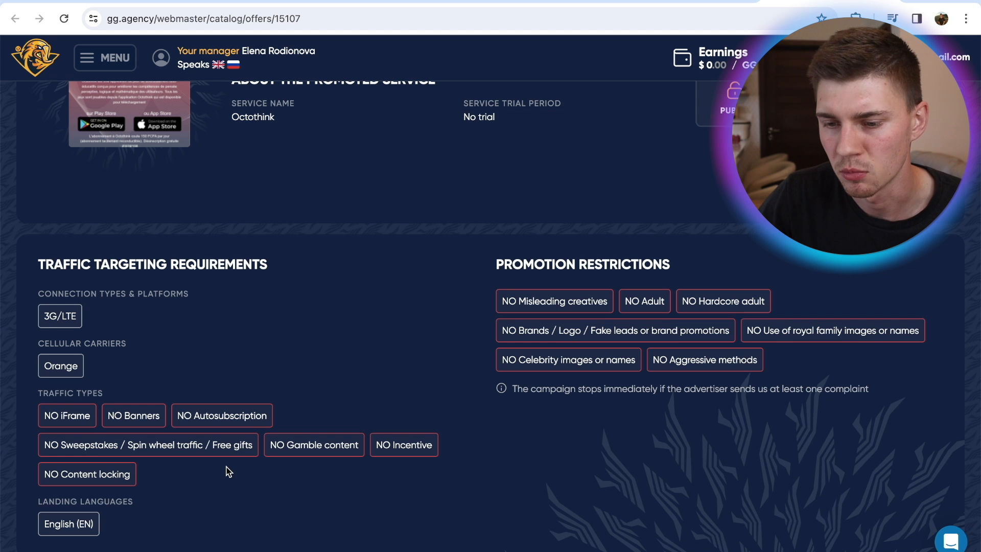
pyautogui.scroll(6, 228, 471)
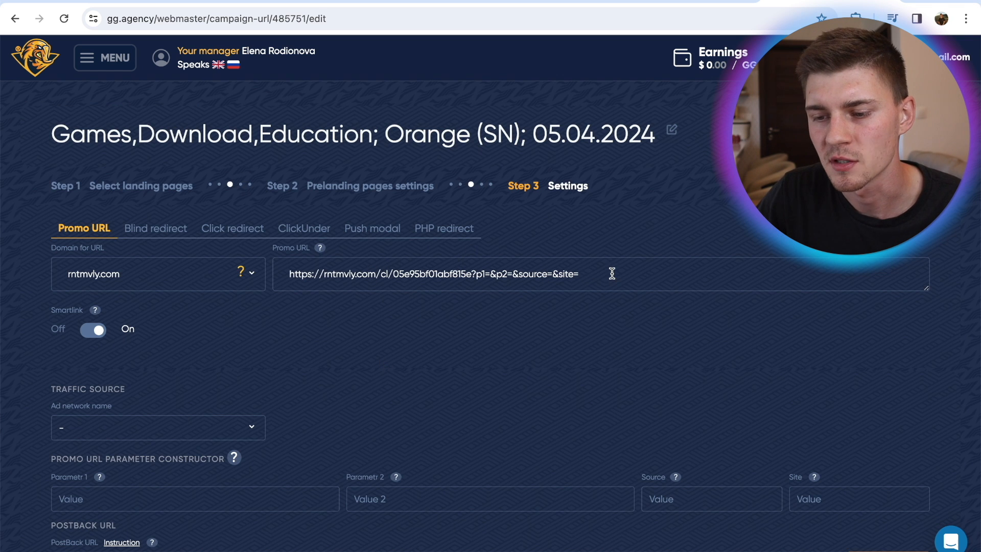
pyautogui.click(357, 287)
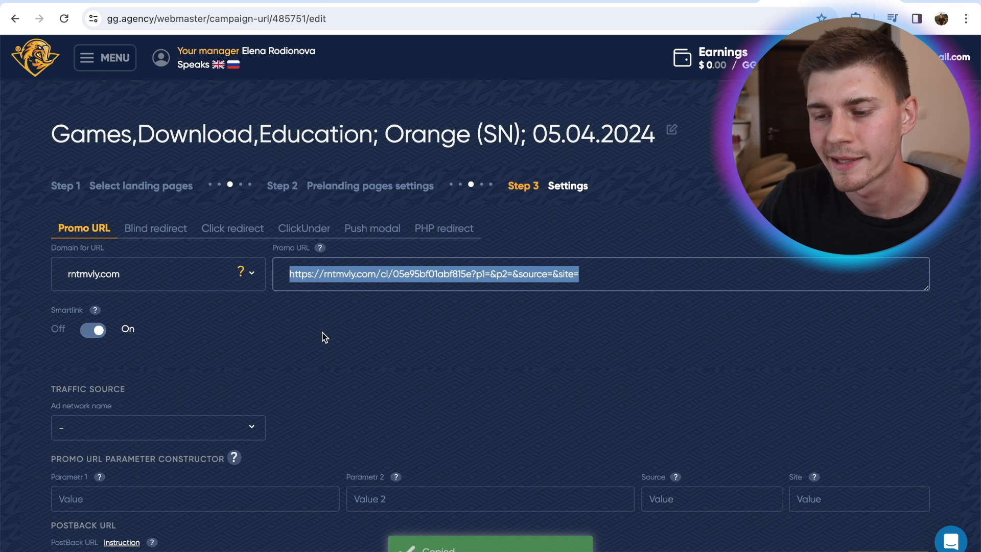
pyautogui.click(404, 338)
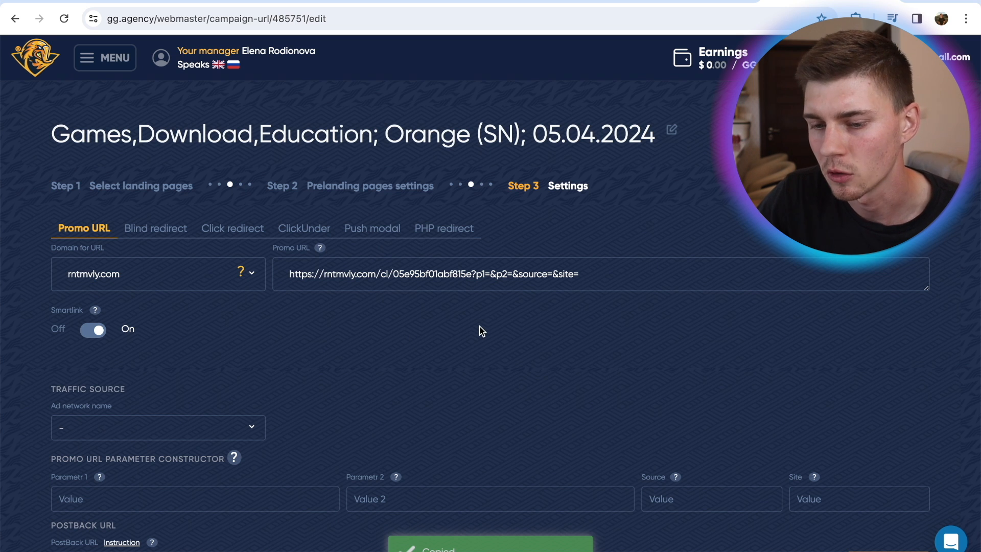
# Find "hill" among the ad networks and set the campaign's traffic source to HillTopads.com {{ctoken}}
pyautogui.scroll(-2, 482, 331)
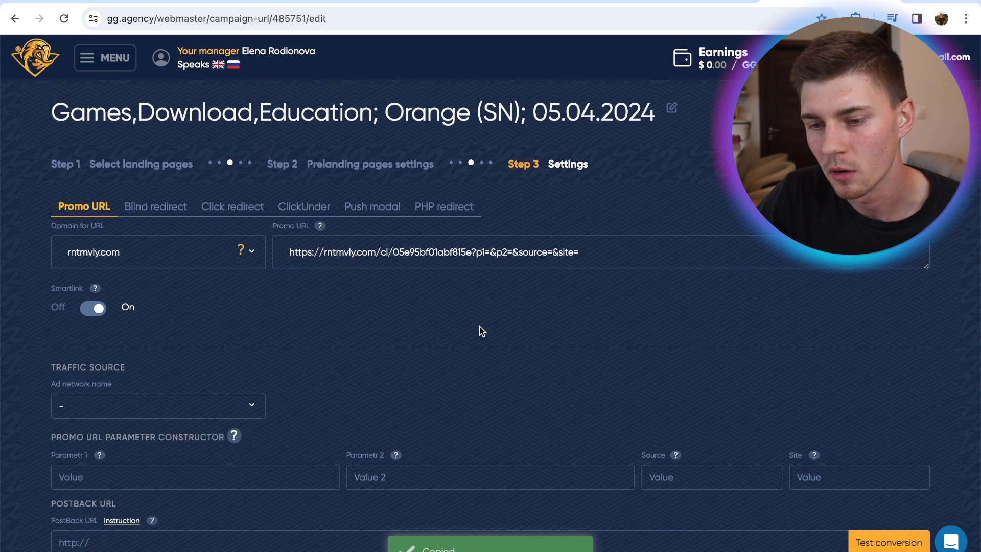
pyautogui.scroll(-1, 482, 331)
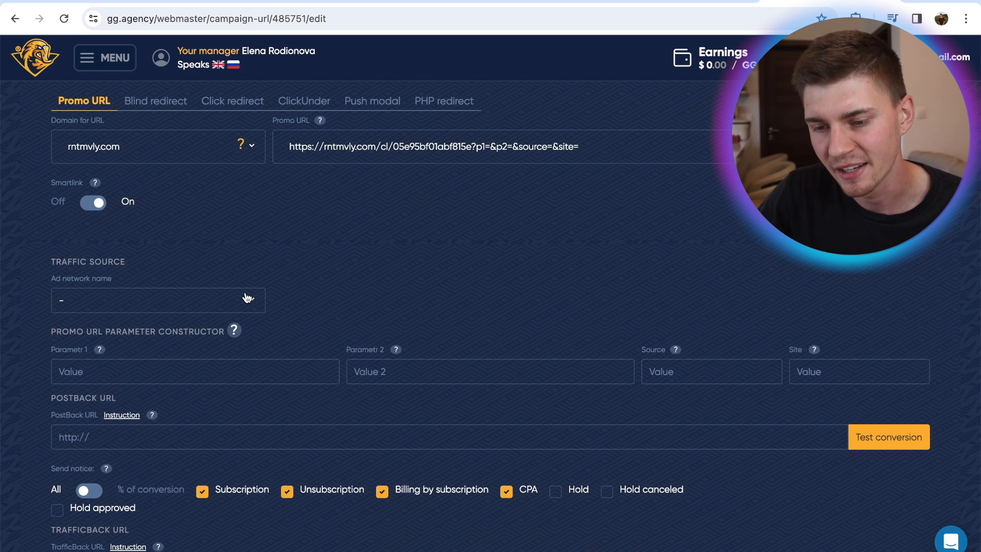
pyautogui.click(135, 306)
pyautogui.write('hill')
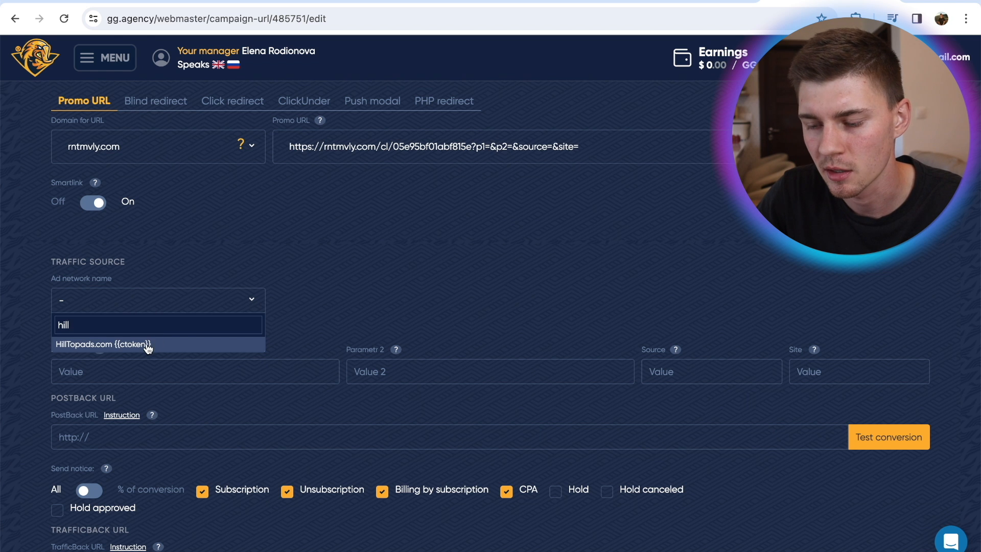
pyautogui.click(148, 346)
pyautogui.scroll(1, 452, 332)
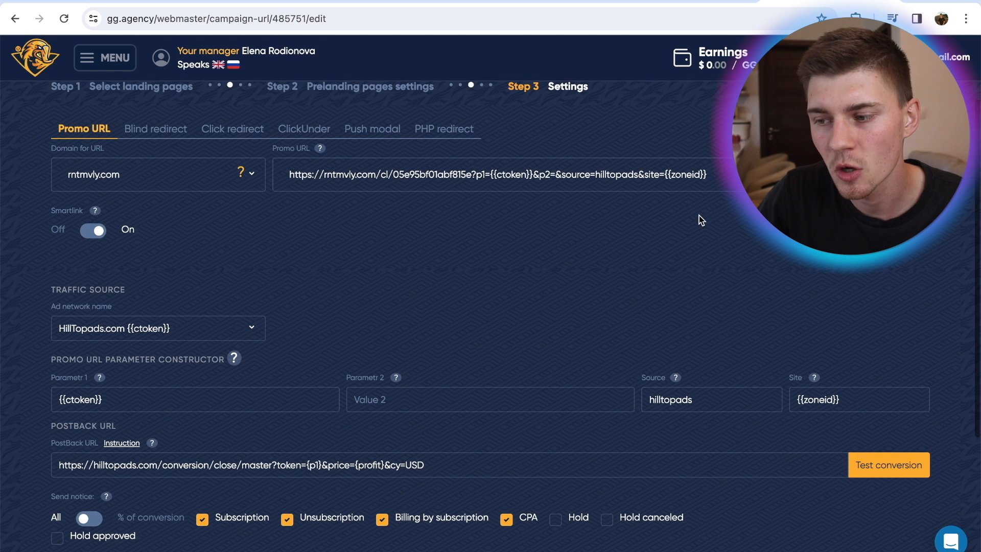
# Examine the {{ctoken}}, source and {{zoneid}} parameters in the campaign's promo URL
pyautogui.moveTo(741, 174); pyautogui.dragTo(588, 177)
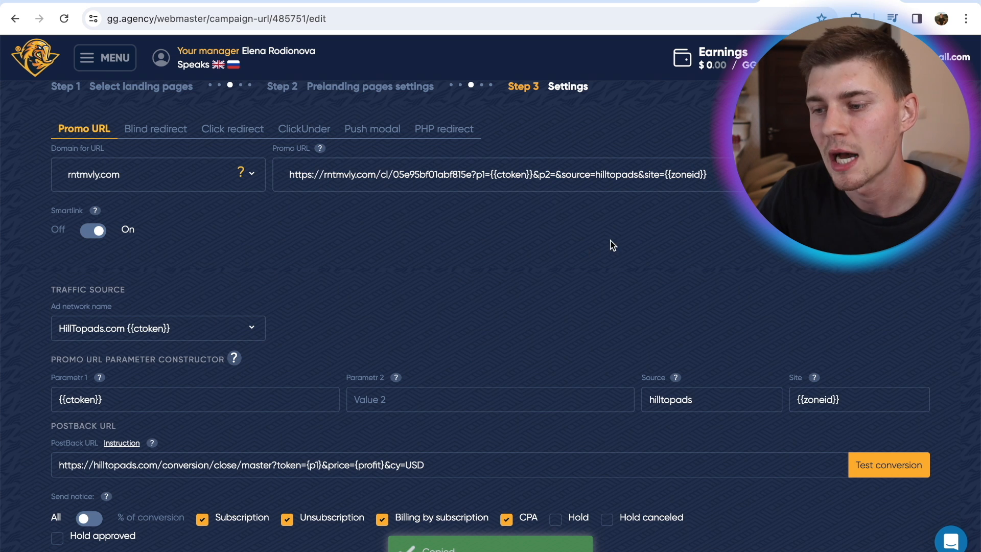
pyautogui.click(698, 174)
pyautogui.click(313, 183)
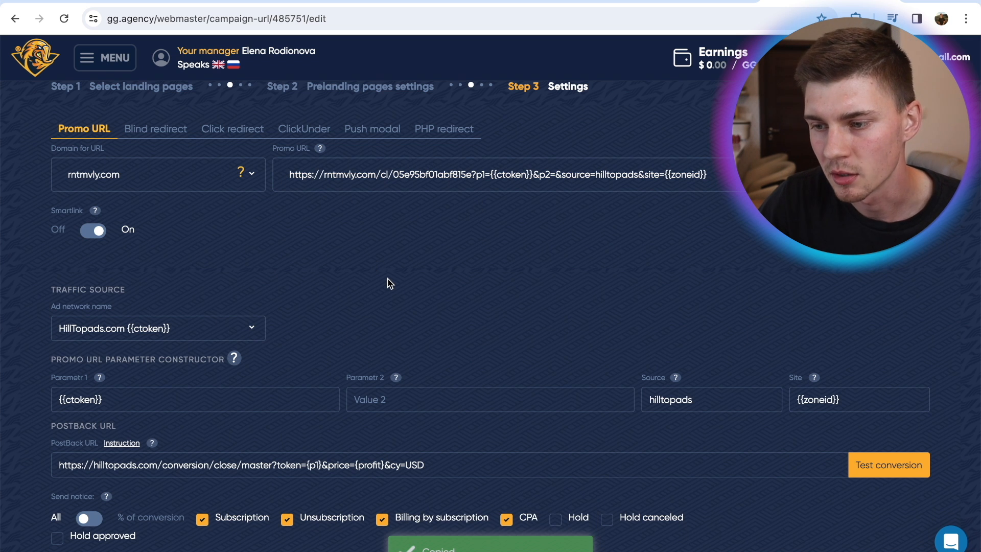
pyautogui.moveTo(485, 175); pyautogui.dragTo(671, 177)
pyautogui.click(669, 259)
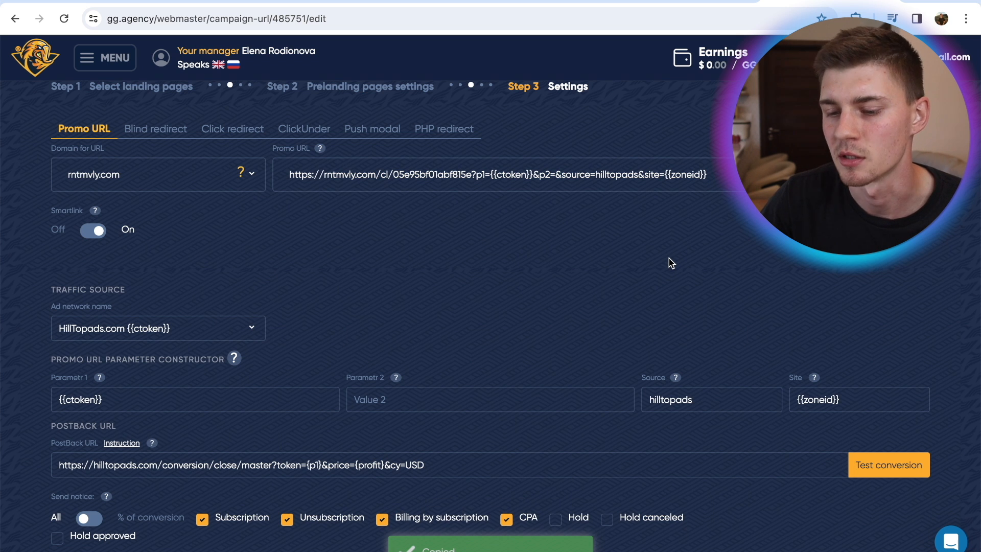
pyautogui.click(417, 176)
pyautogui.click(428, 214)
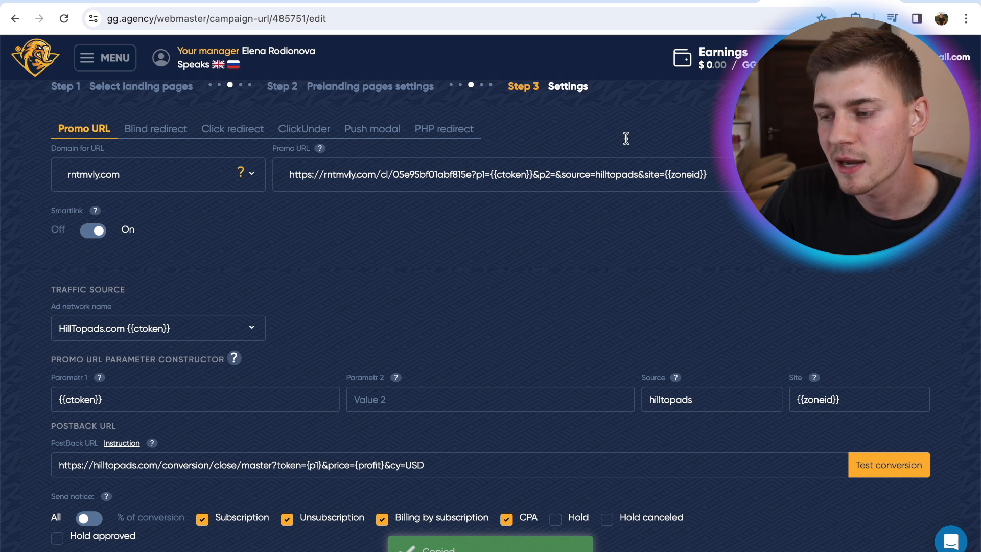
pyautogui.click(726, 167)
pyautogui.click(413, 160)
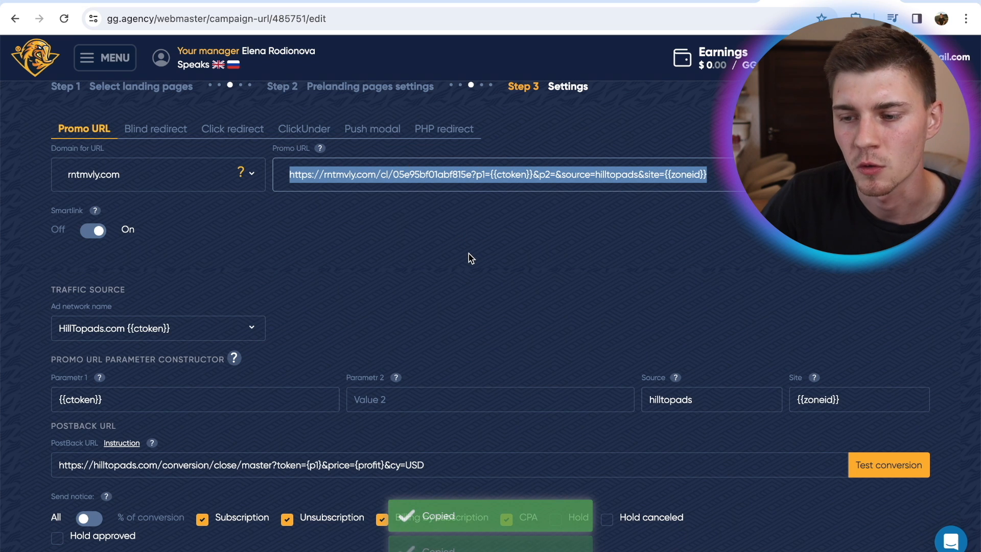
# Copy the complete promo URL with its HilltopAds parameters and save the campaign's settings
pyautogui.scroll(4, 899, 523)
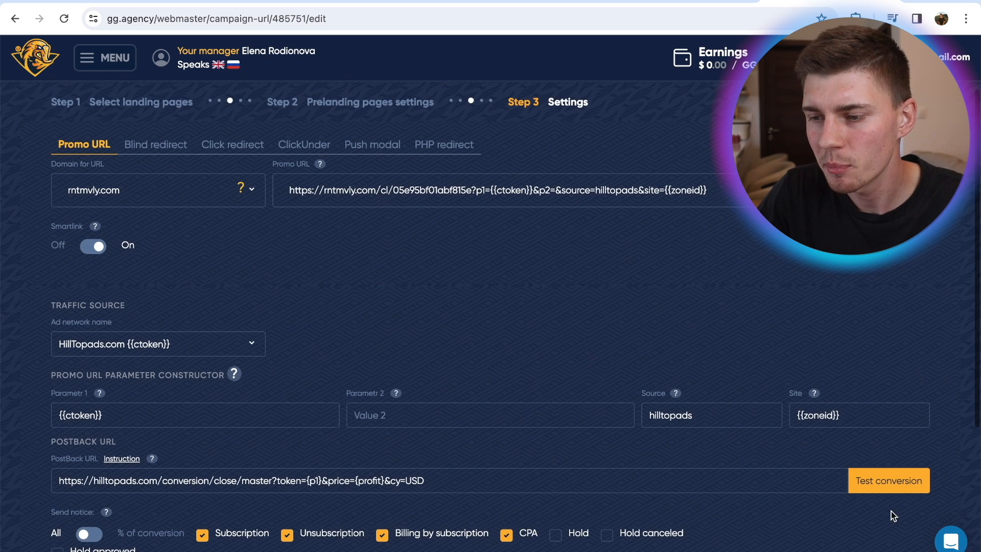
pyautogui.click(525, 188)
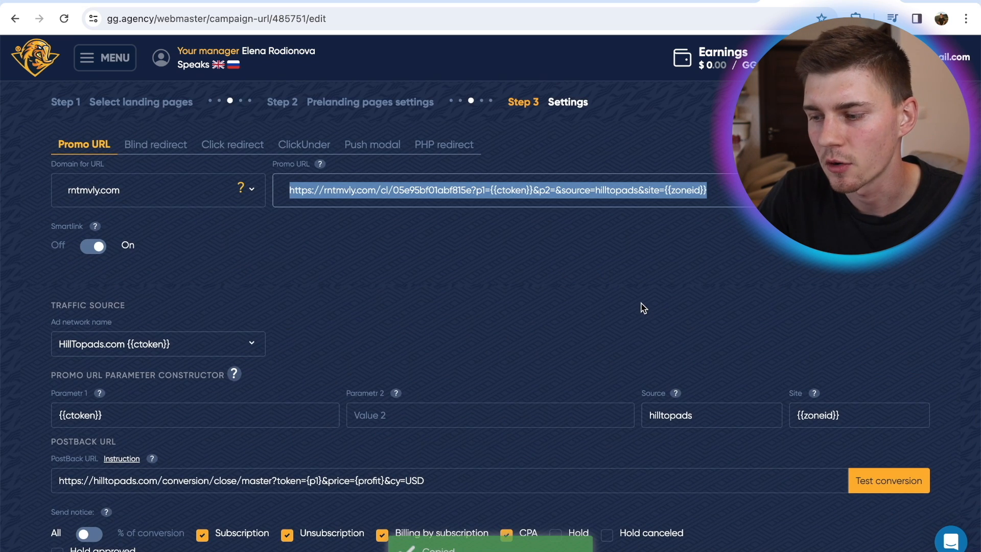
pyautogui.scroll(-5, 643, 307)
pyautogui.click(855, 510)
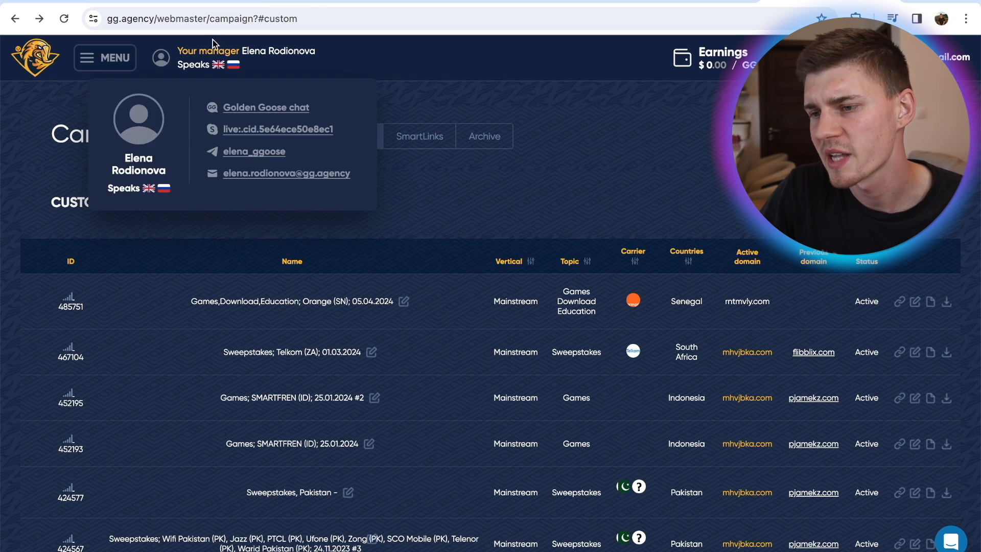
# Open the Global PostBack and TrafficBack settings of the gg.agency account and start editing the PostBack URL
pyautogui.click(266, 2)
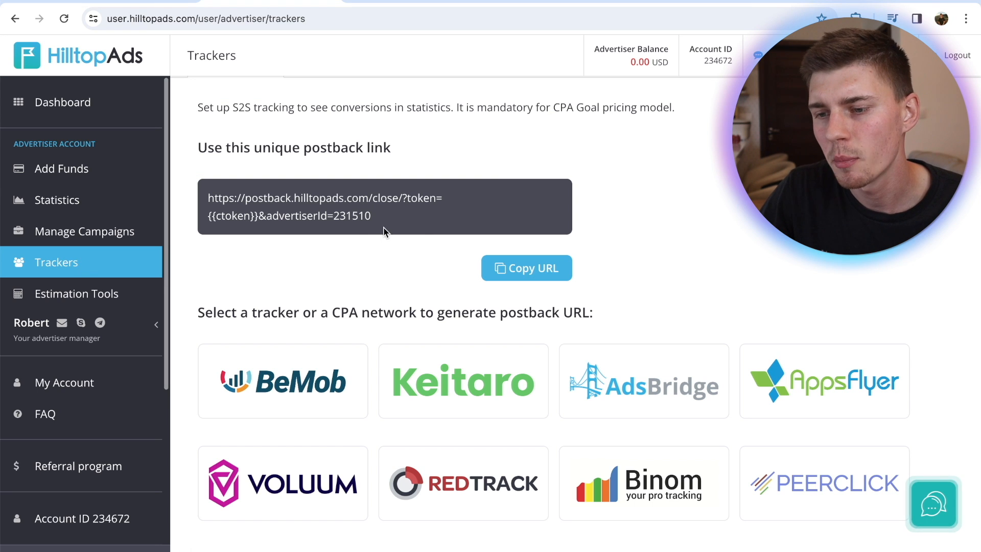
pyautogui.click(815, 1)
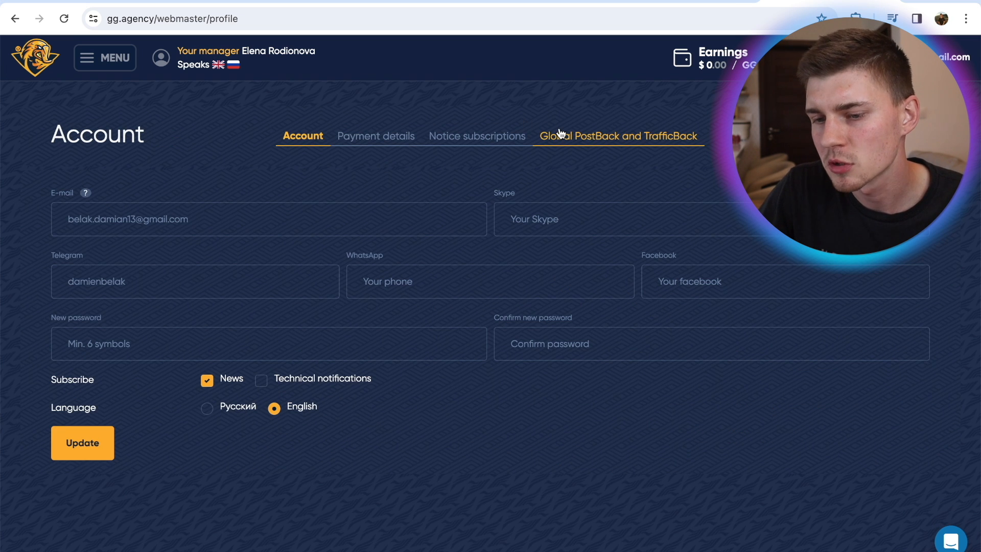
pyautogui.click(561, 133)
pyautogui.scroll(-1, 310, 254)
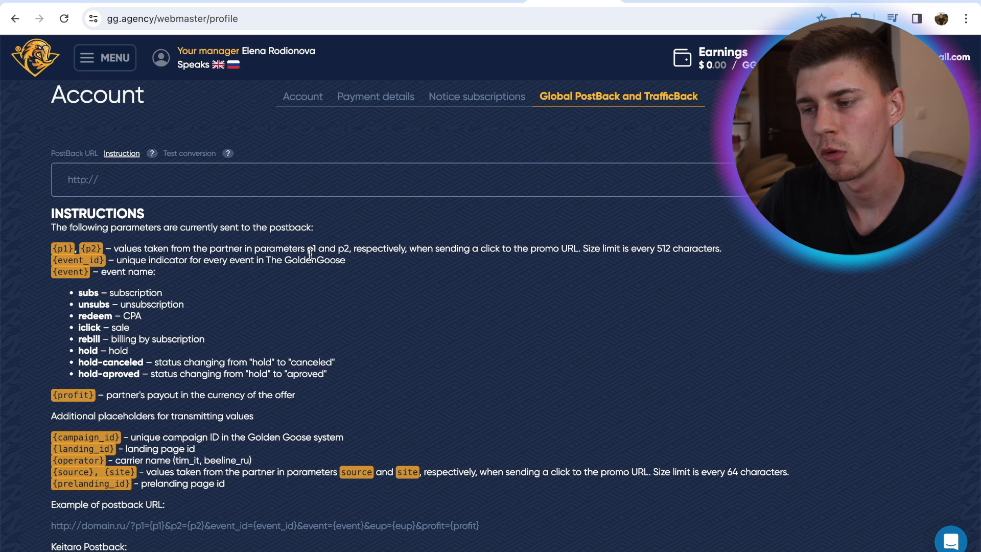
pyautogui.click(204, 187)
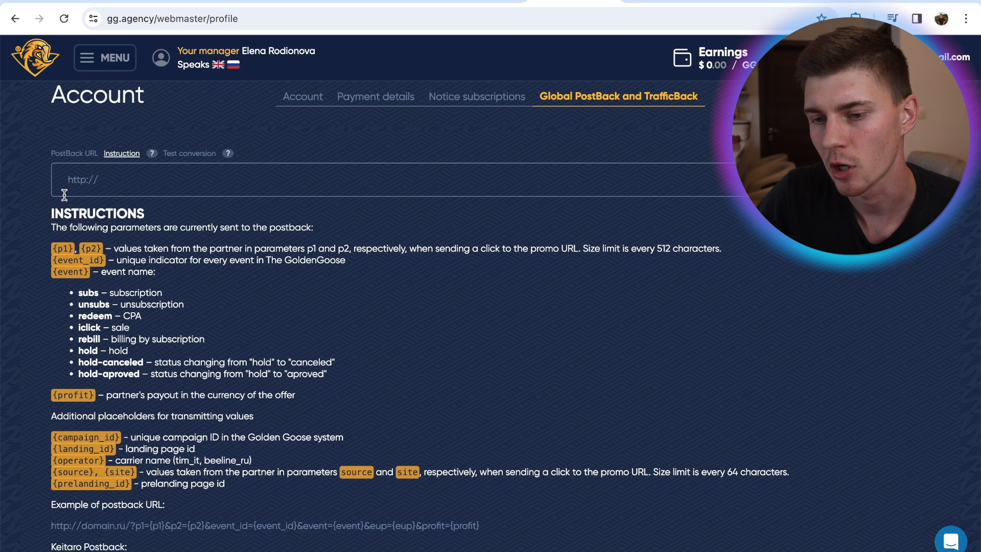
# Copy the unique postback link from HilltopAds' Trackers page and paste it as the global PostBack URL in gg.agency
pyautogui.click(183, 4)
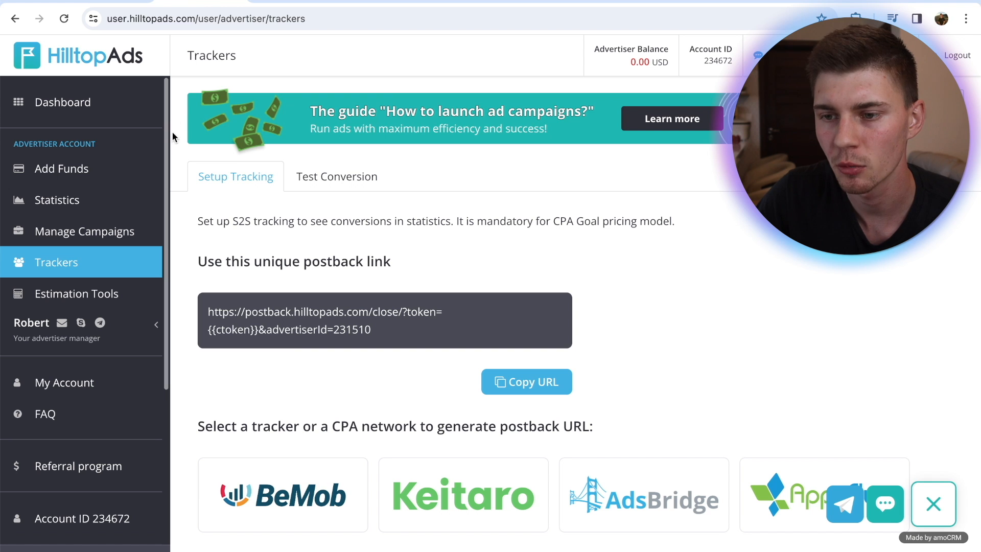
pyautogui.click(544, 383)
pyautogui.click(562, 3)
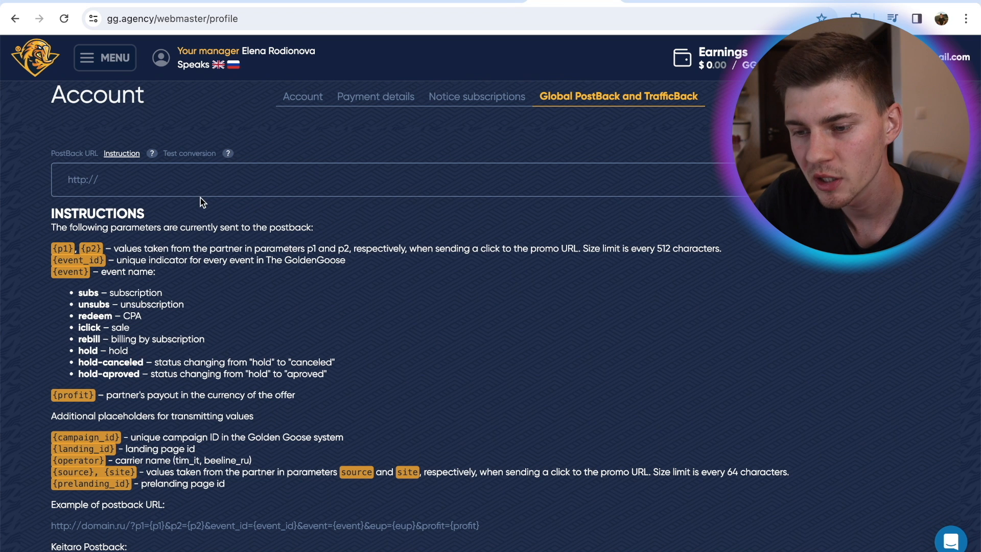
pyautogui.hotkey('ctrl', 'v')
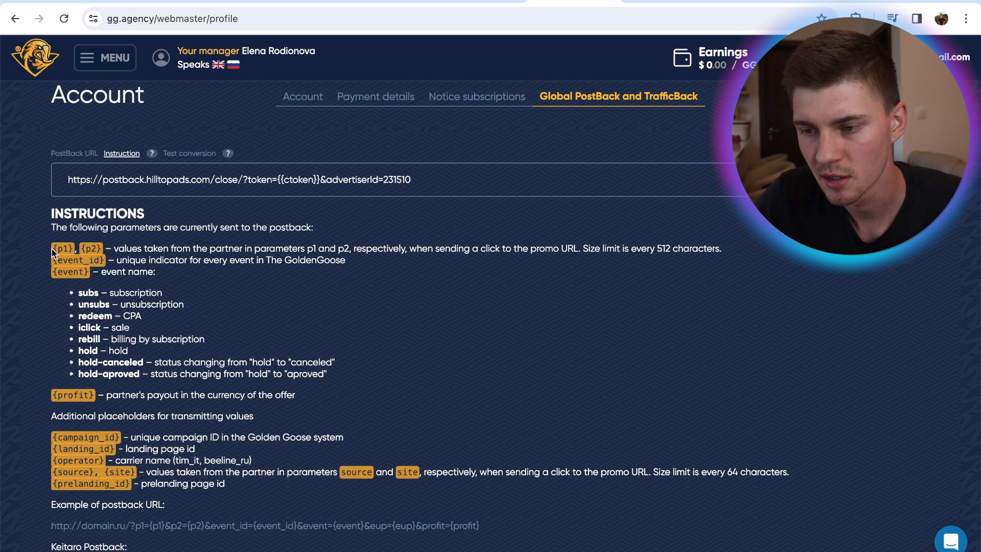
# Replace the {{ctoken}} placeholder in the global PostBack URL with {p1} from the instructions
pyautogui.moveTo(51, 250); pyautogui.dragTo(75, 249)
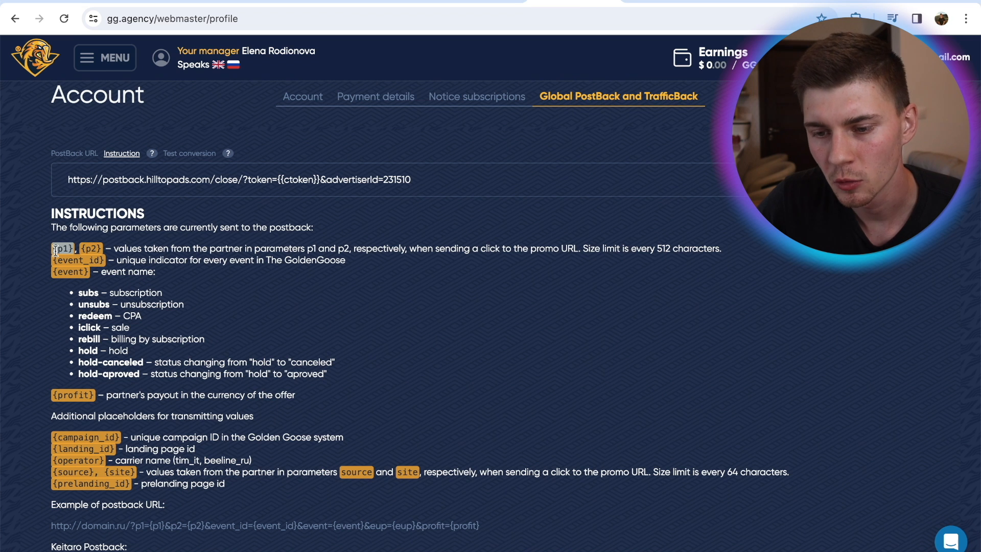
pyautogui.moveTo(278, 179); pyautogui.dragTo(319, 183)
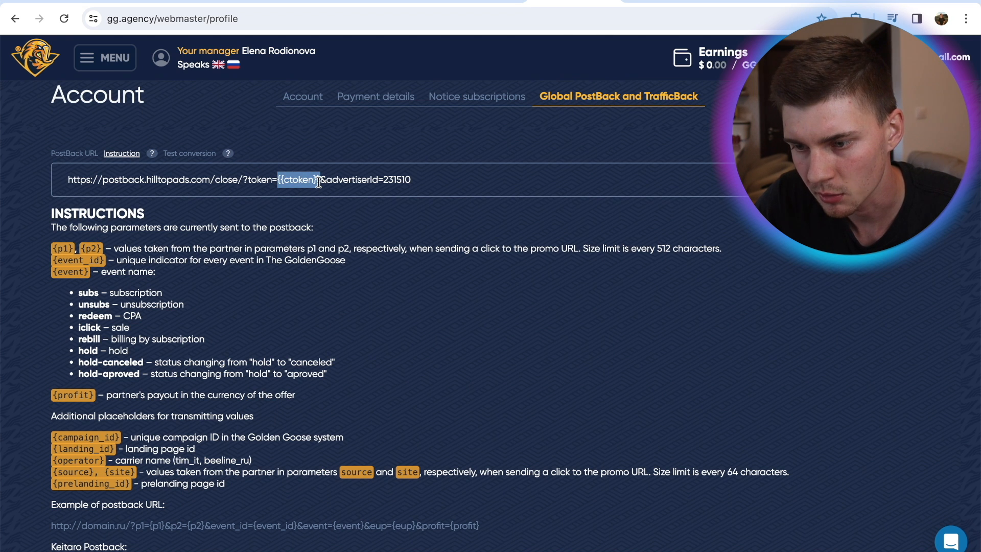
pyautogui.hotkey('ctrl', 'v')
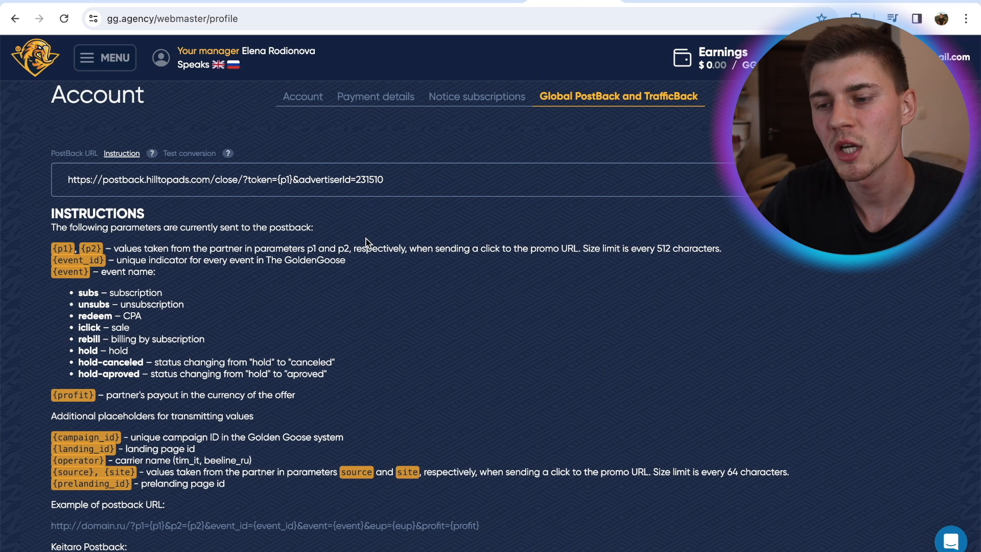
# Replace the PostBack URL's advertiserId parameter with price={profit} and save the global postback settings
pyautogui.moveTo(401, 181); pyautogui.dragTo(300, 185)
pyautogui.write('price')
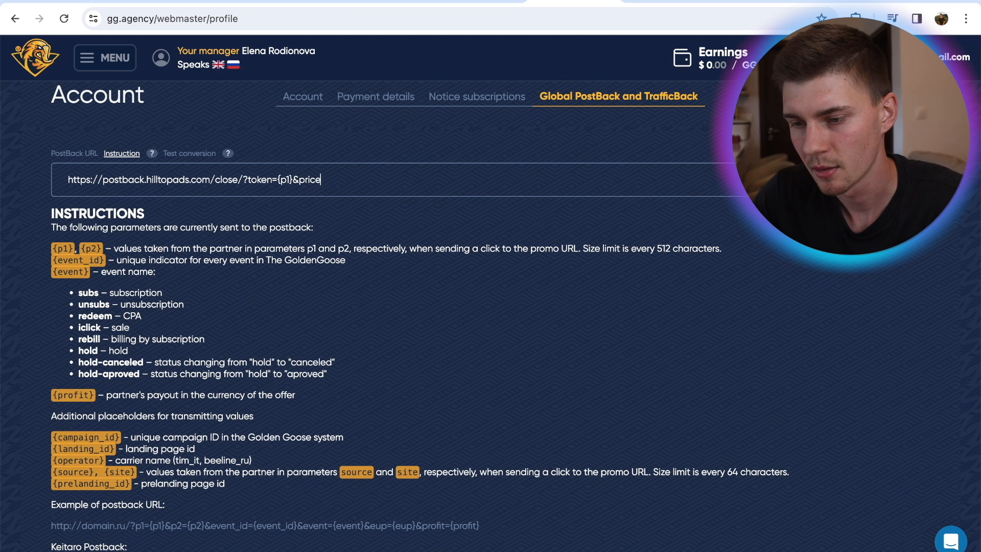
pyautogui.write('=')
pyautogui.moveTo(53, 395); pyautogui.dragTo(92, 399)
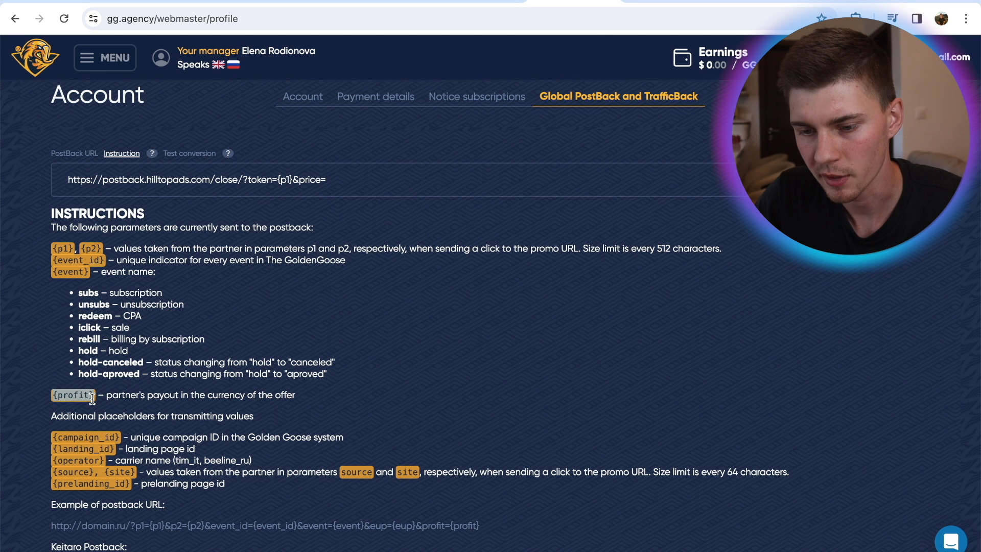
pyautogui.hotkey('ctrl', 'c')
pyautogui.click(351, 180)
pyautogui.hotkey('ctrl', 'v')
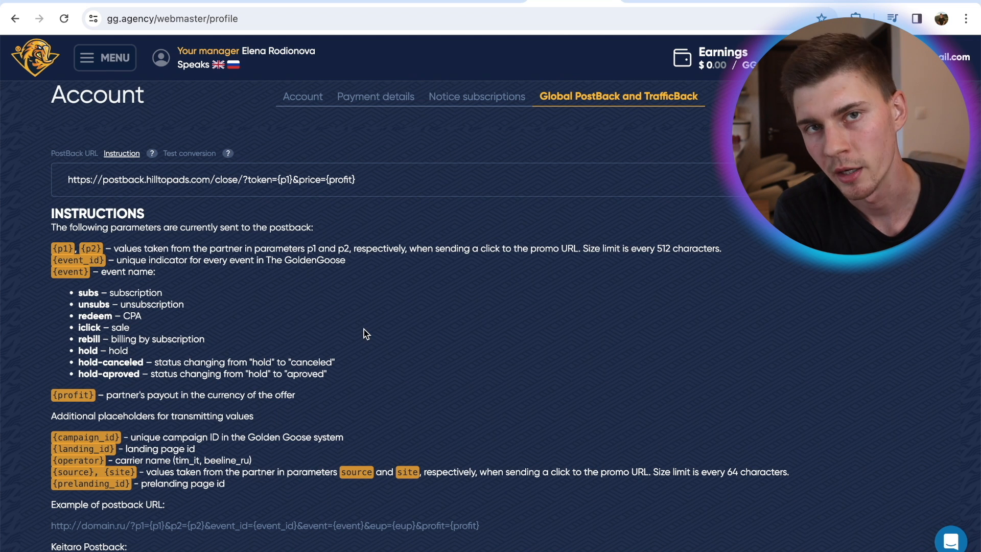
pyautogui.moveTo(591, 192); pyautogui.dragTo(326, 183)
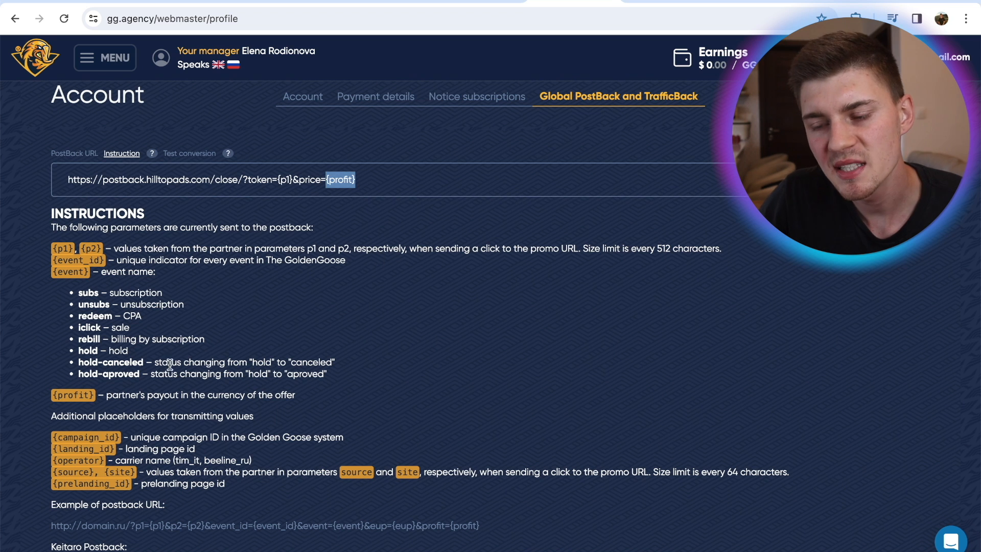
pyautogui.click(358, 359)
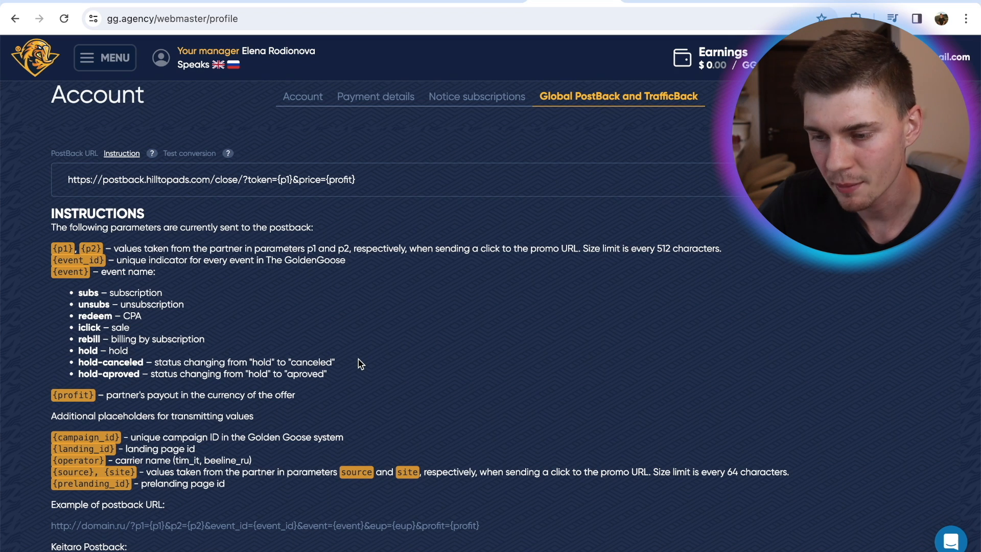
pyautogui.scroll(-5, 358, 360)
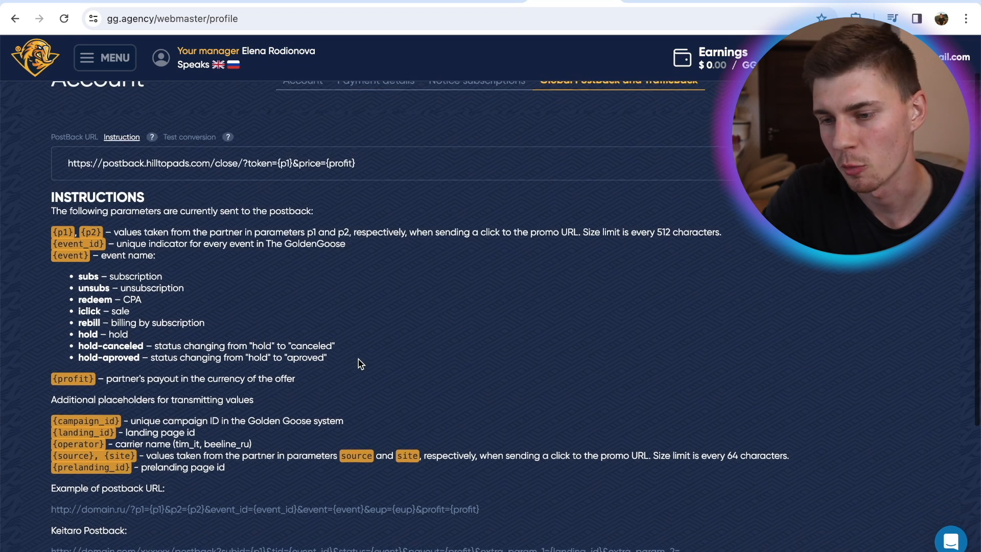
pyautogui.click(77, 534)
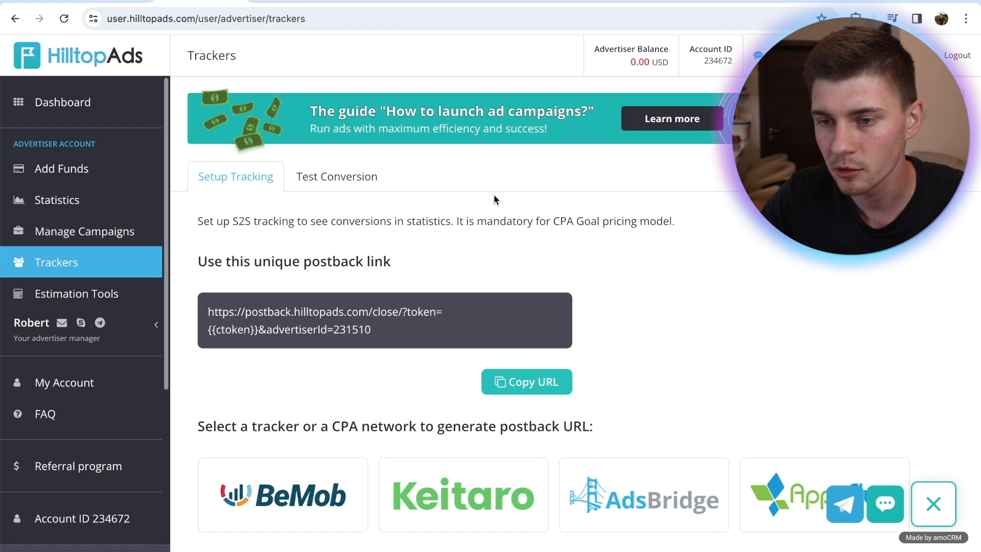
# Switch to HilltopAds, start a new campaign from the dashboard and open the ad format choices
pyautogui.click(65, 104)
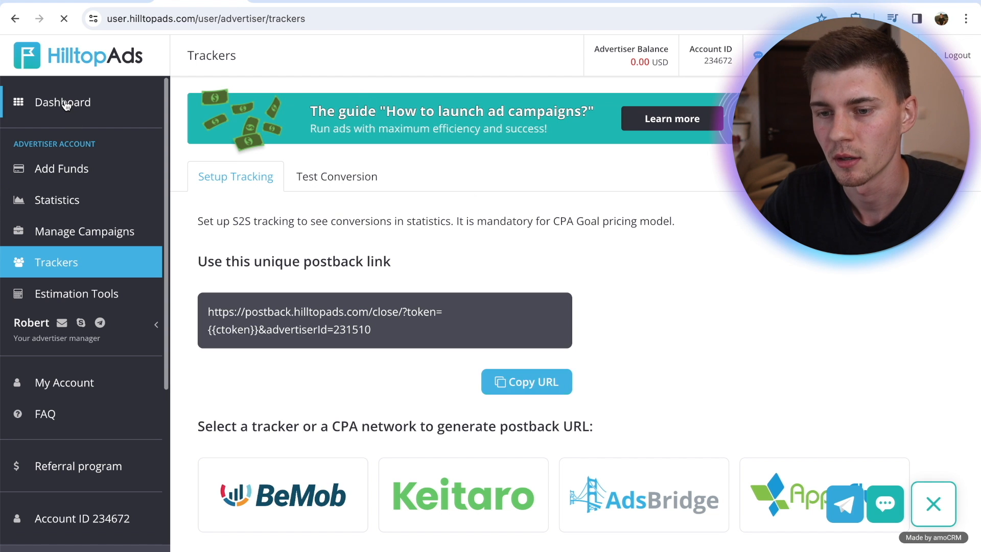
pyautogui.scroll(-1, 485, 460)
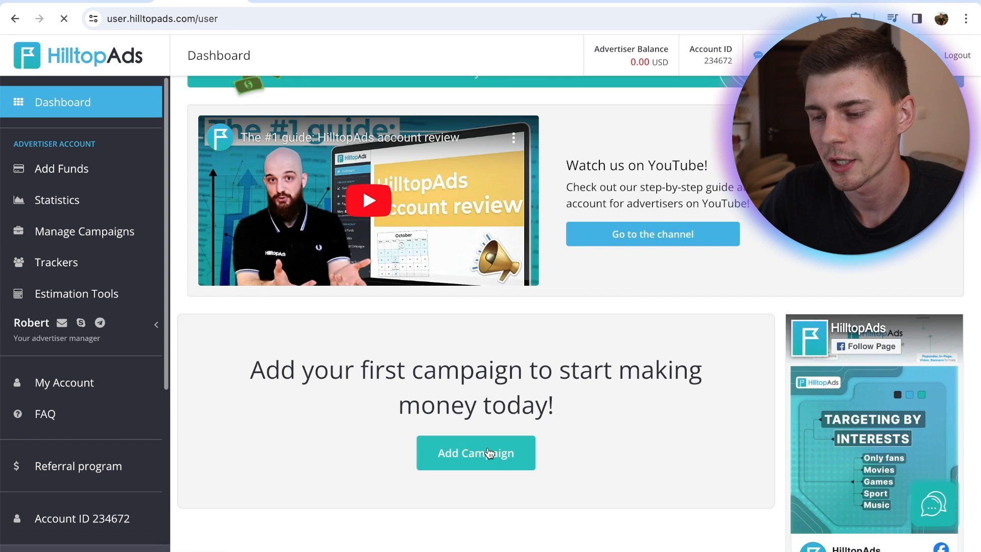
pyautogui.click(487, 453)
pyautogui.scroll(-5, 474, 313)
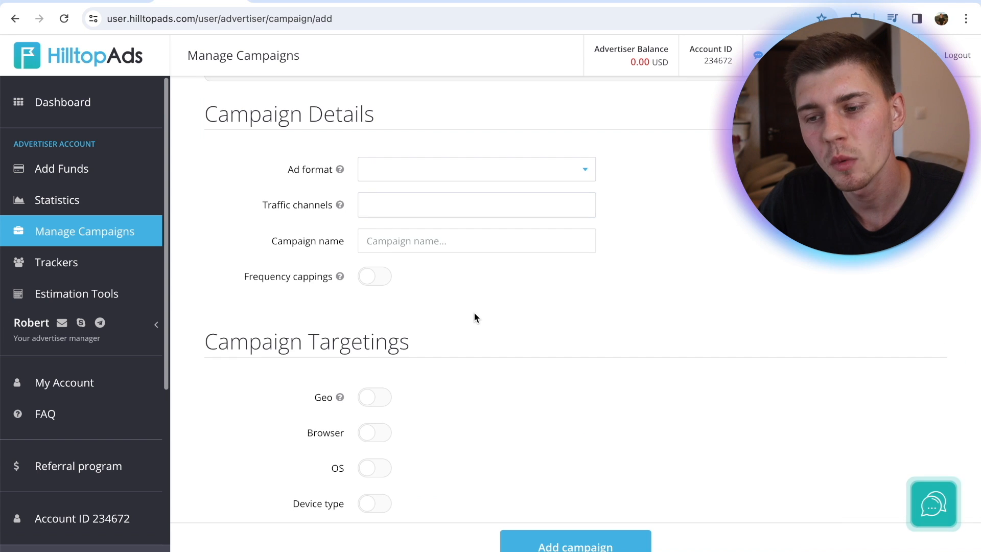
pyautogui.click(583, 169)
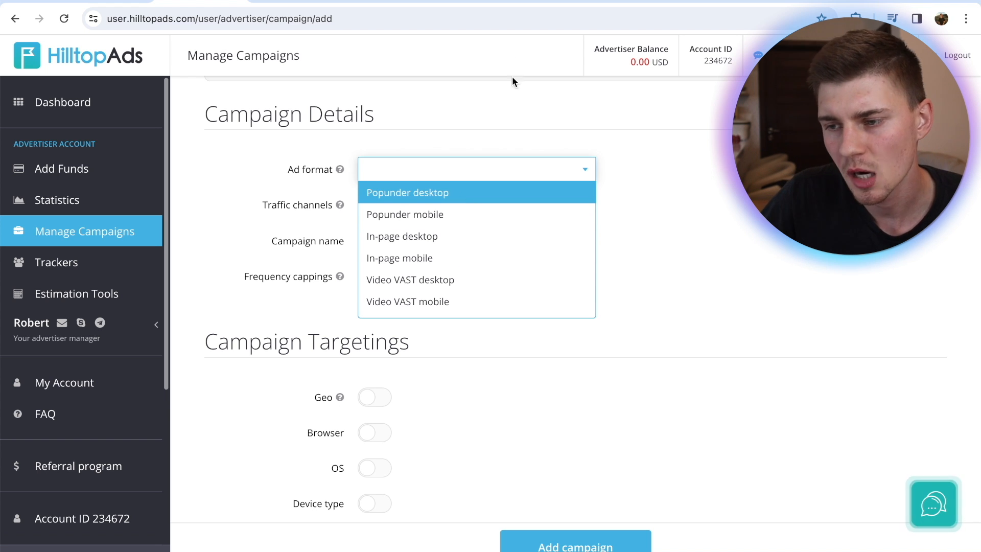
# Check the SN Octothink 2Click offer's traffic requirements on gg.agency, and set the HilltopAds campaign's ad format to Popunder mobile
pyautogui.click(475, 1)
pyautogui.moveTo(245, 323)
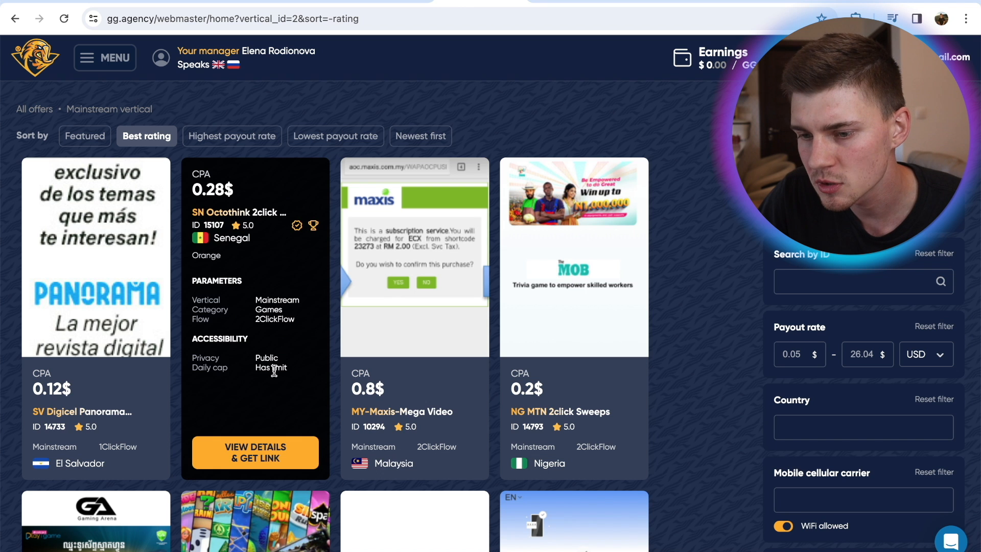
pyautogui.click(246, 468)
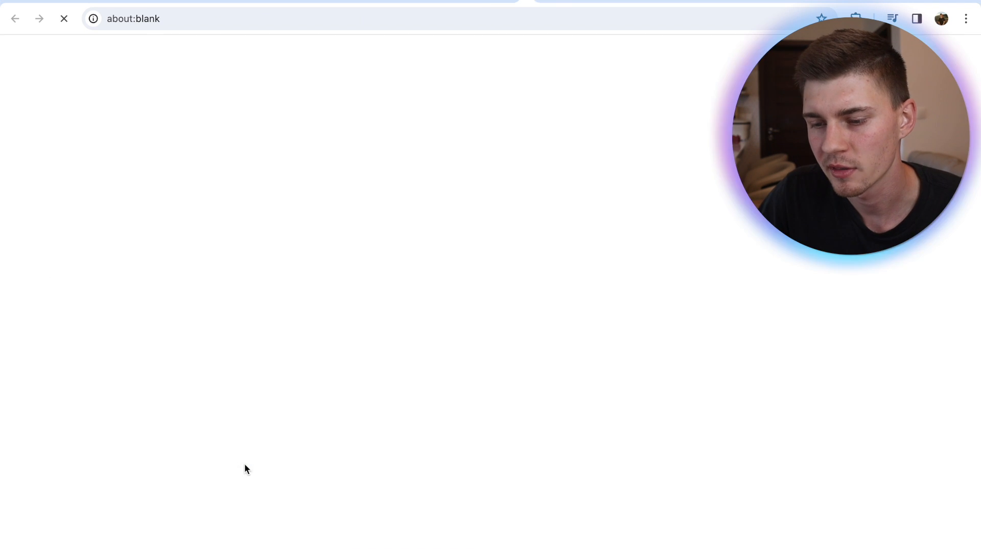
pyautogui.scroll(-5, 446, 235)
pyautogui.scroll(-1, 446, 232)
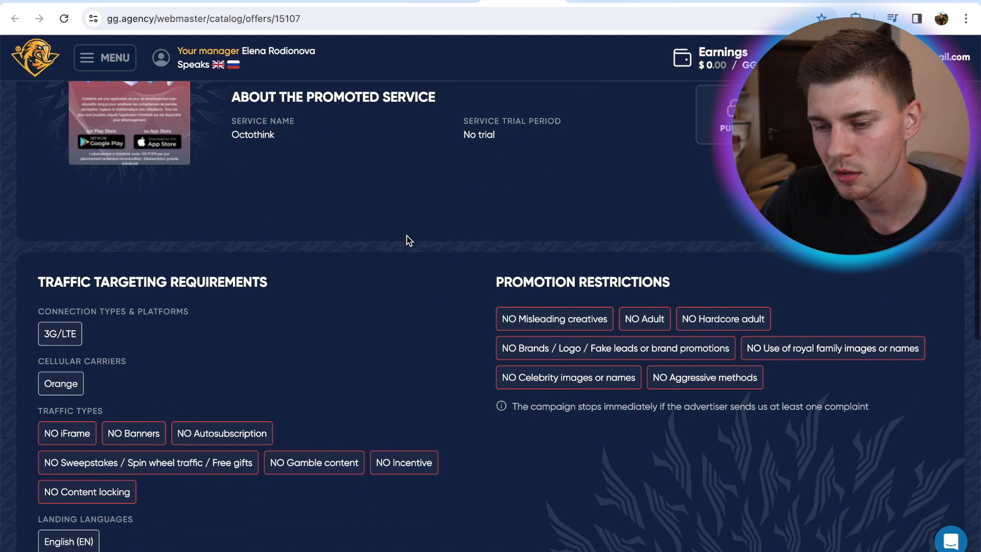
pyautogui.scroll(-1, 115, 351)
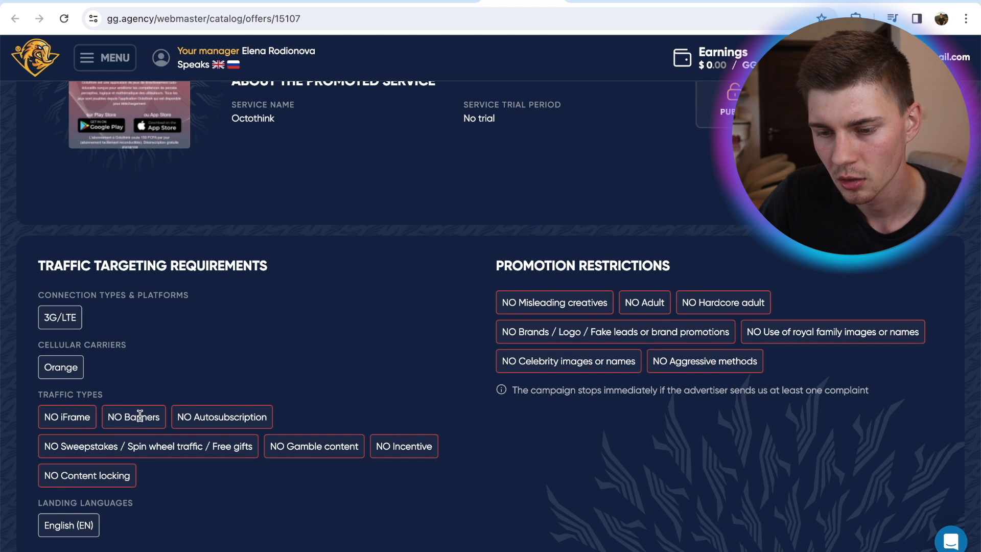
pyautogui.scroll(5, 367, 335)
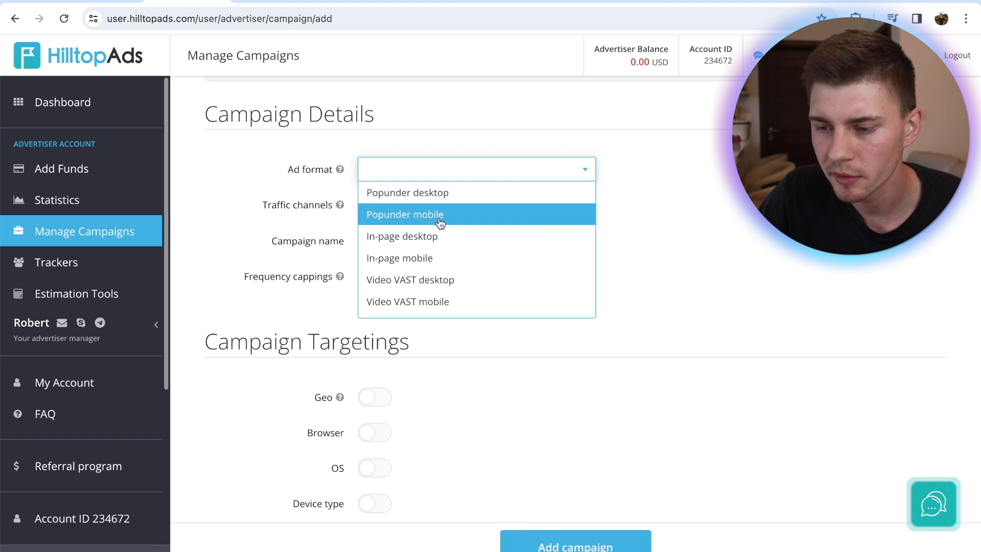
pyautogui.click(441, 224)
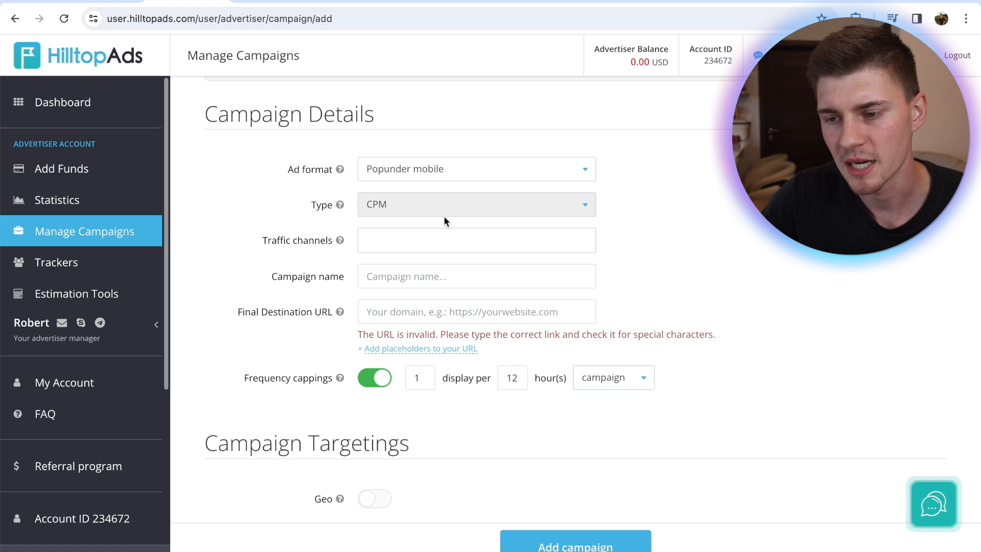
# Set the campaign's traffic channel to Mainstream Medium Activity
pyautogui.click(434, 236)
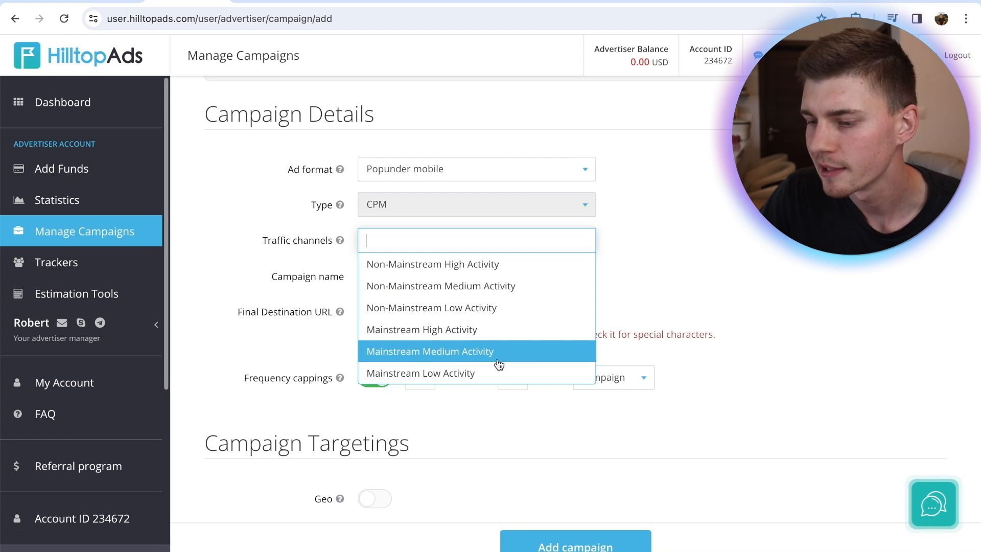
pyautogui.moveTo(341, 242)
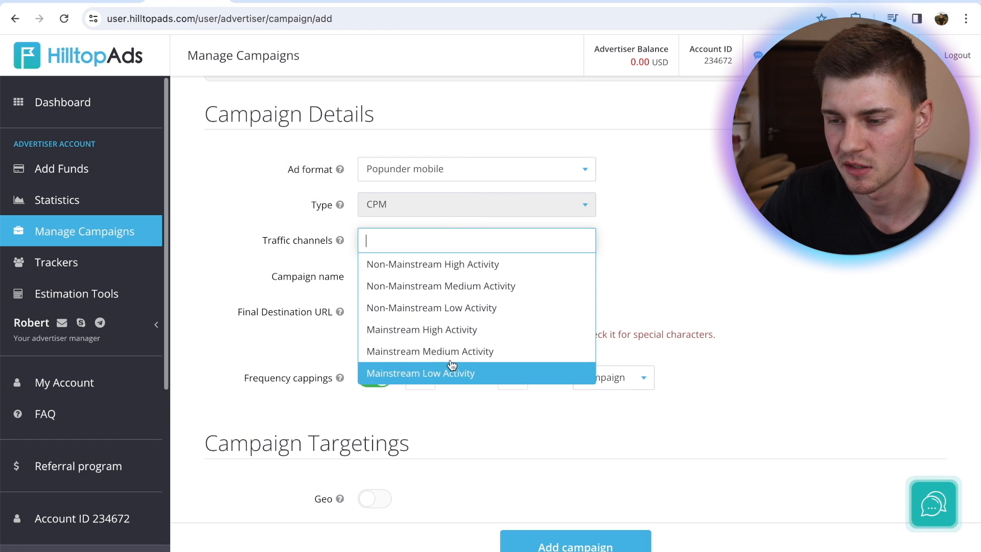
pyautogui.click(429, 351)
# Name the campaign "SN OCTOTHINK 2CLICK ORANGE - Senegal", copying the offer title from its gg.agency page and adding the country
pyautogui.scroll(-1, 685, 279)
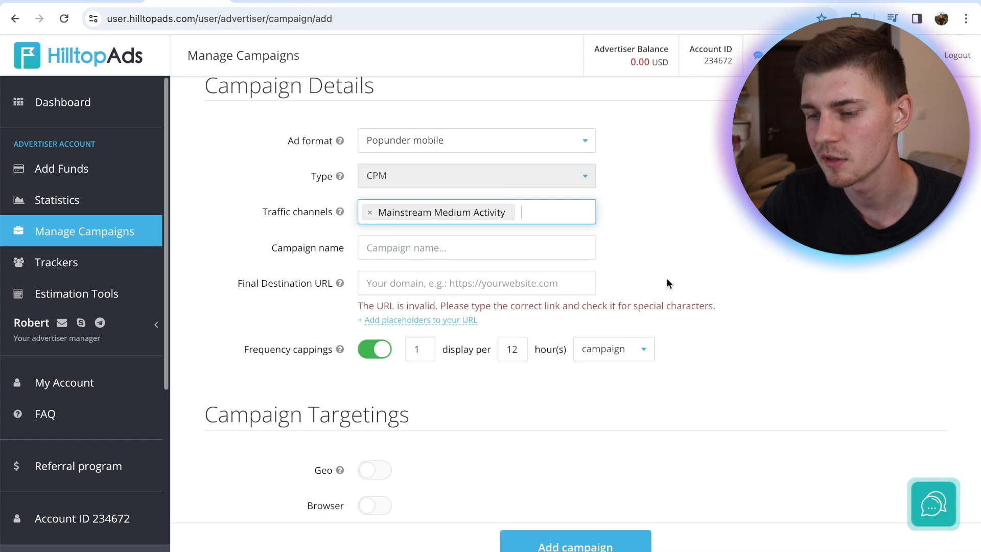
pyautogui.click(425, 257)
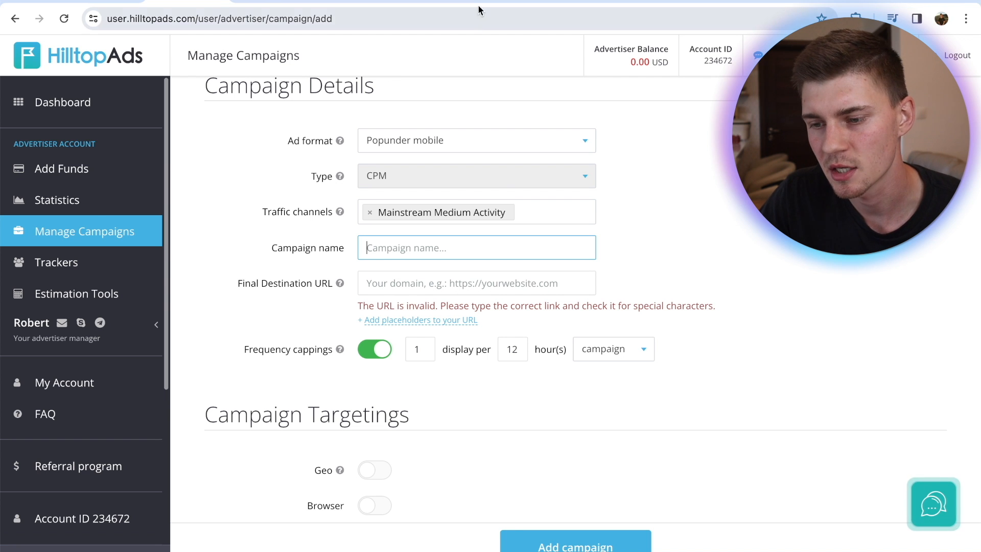
pyautogui.click(437, 1)
pyautogui.click(506, 2)
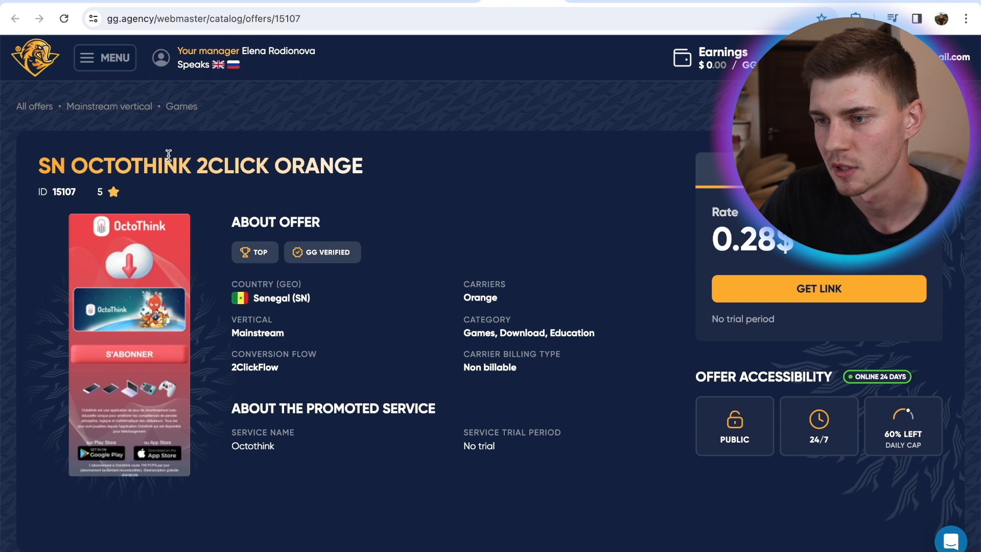
pyautogui.moveTo(264, 142); pyautogui.dragTo(380, 168)
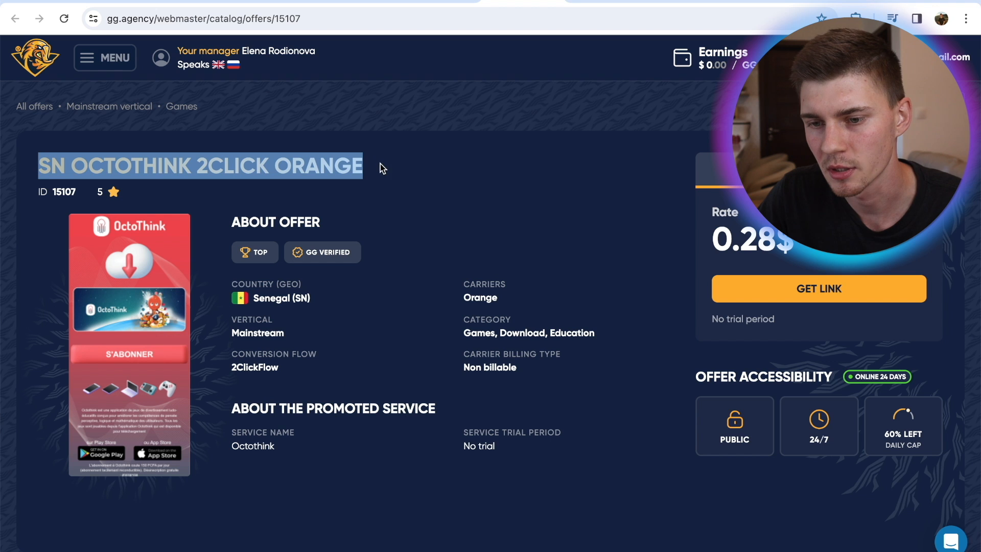
pyautogui.hotkey('ctrl', 'c')
pyautogui.click(186, 5)
pyautogui.hotkey('ctrl', 'v')
pyautogui.write('- Sene')
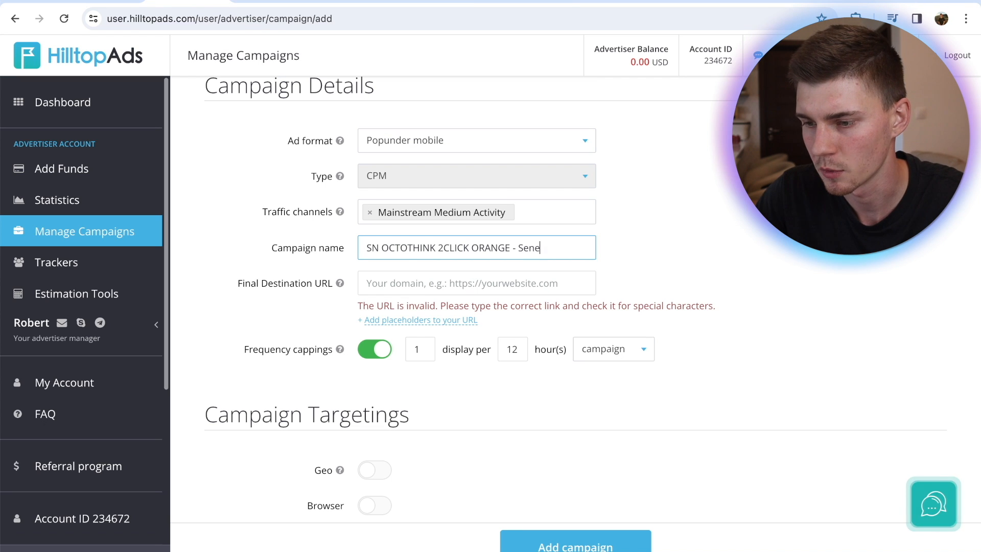
pyautogui.write('gal')
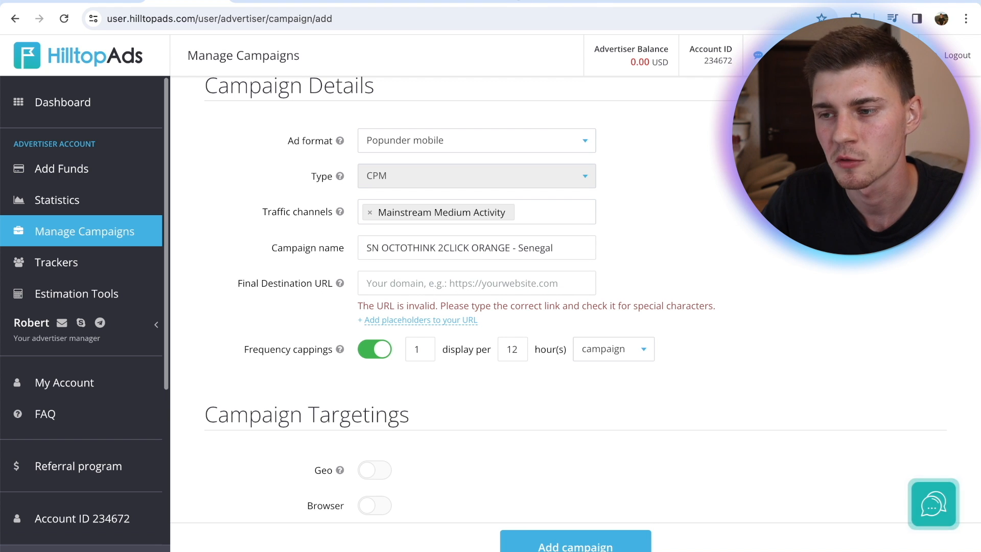
# Switch to gg.agency and copy the promo URL of the Senegal Orange custom campaign dated 05.04.2024
pyautogui.click(504, 4)
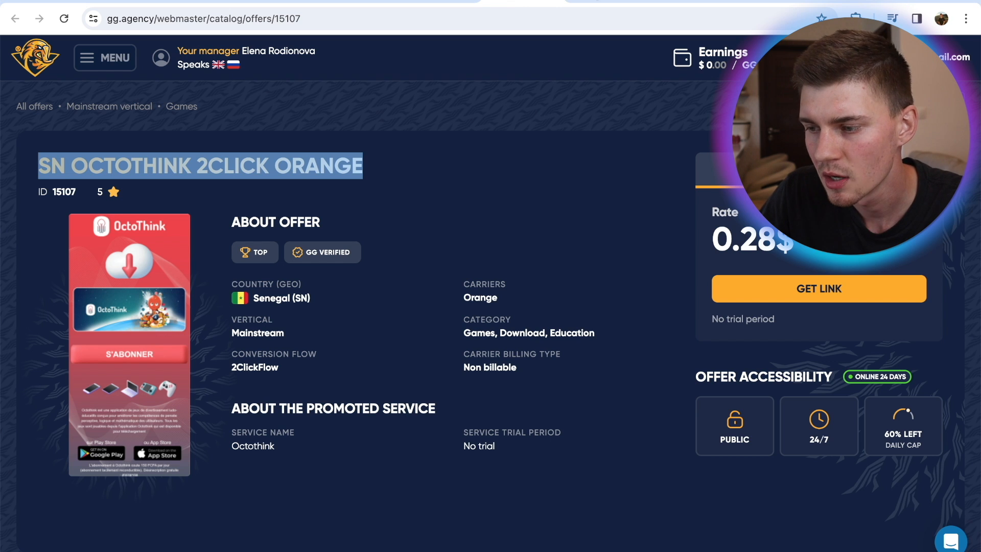
pyautogui.click(88, 59)
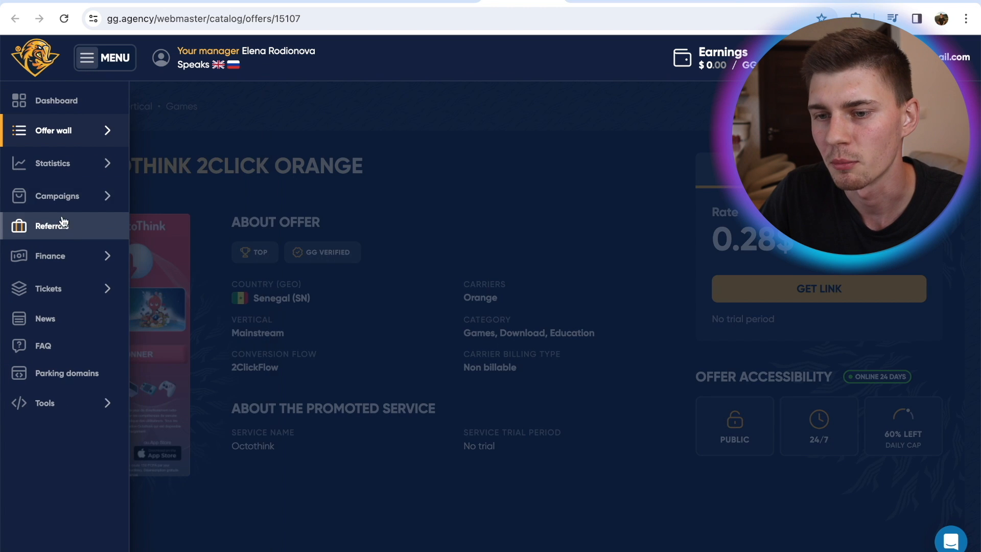
pyautogui.click(82, 209)
pyautogui.click(82, 209)
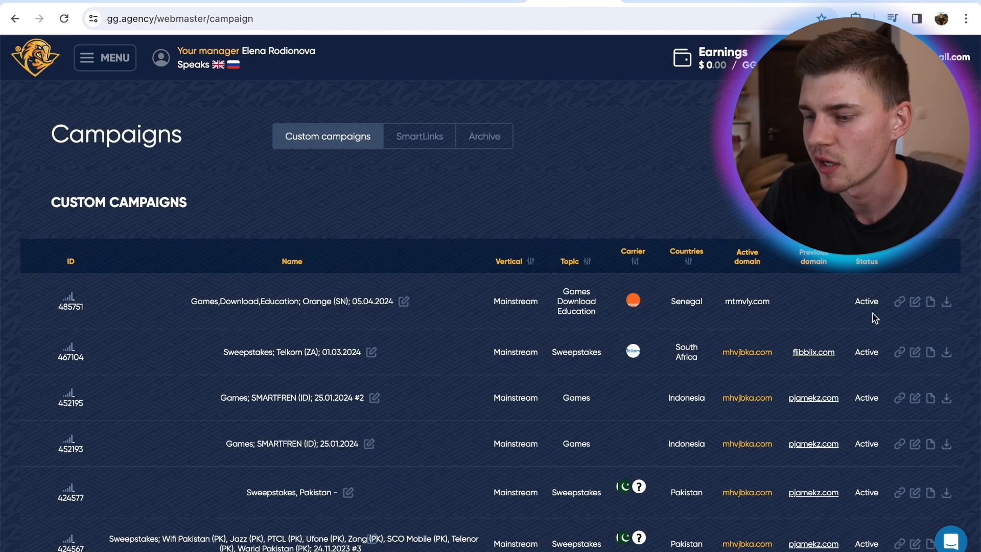
pyautogui.click(899, 303)
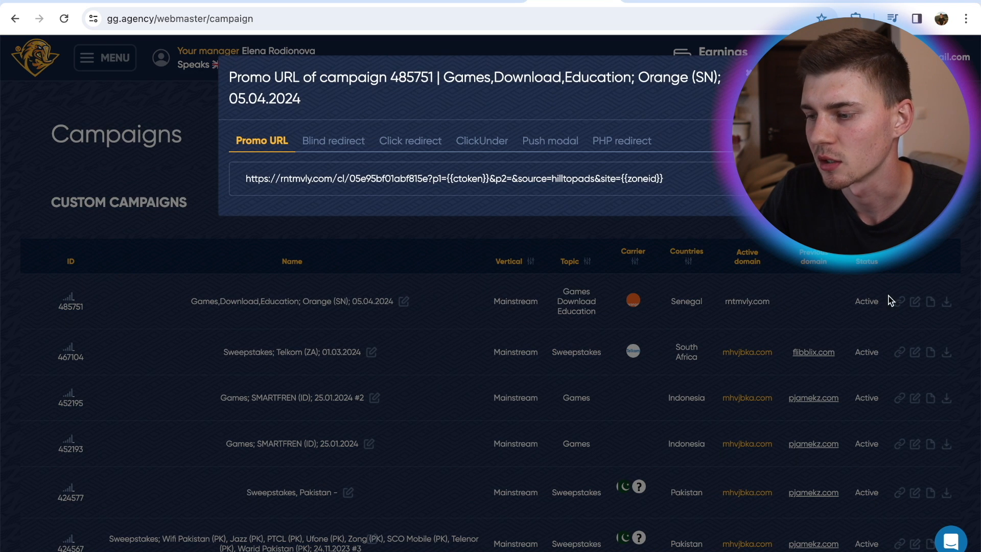
pyautogui.click(312, 174)
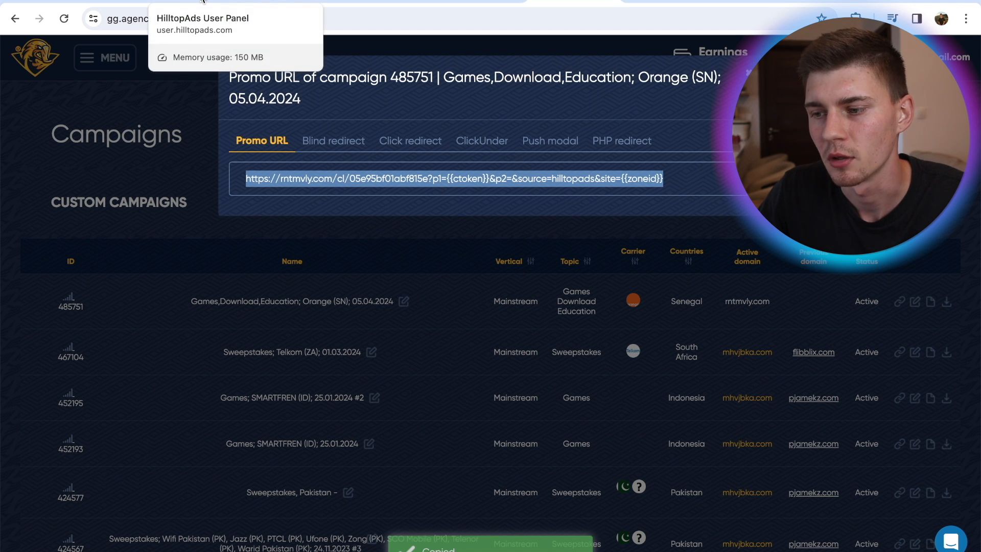
# Enter the copied promo URL as the HilltopAds campaign's Final Destination URL and check the list of available URL placeholders
pyautogui.click(202, 1)
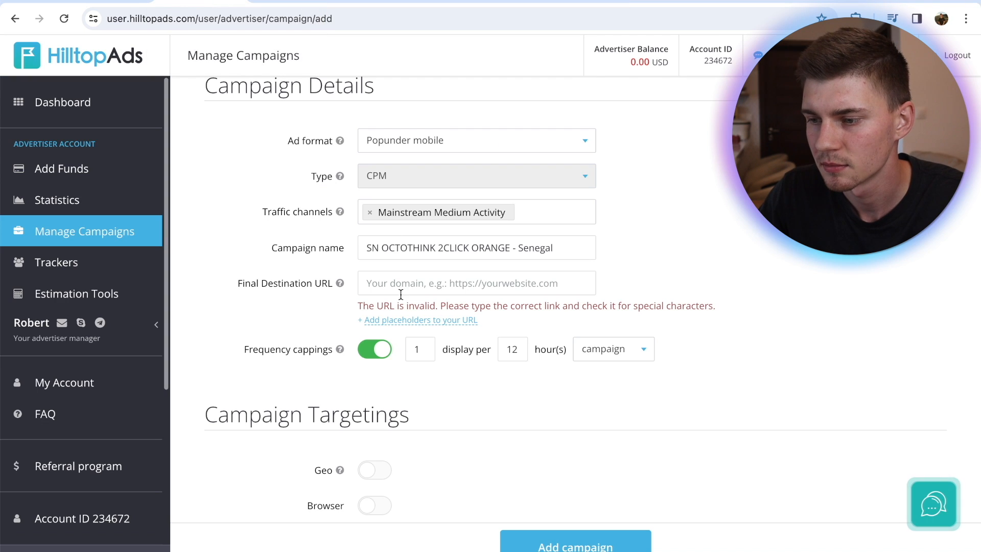
pyautogui.click(419, 282)
pyautogui.hotkey('ctrl', 'v')
pyautogui.click(690, 342)
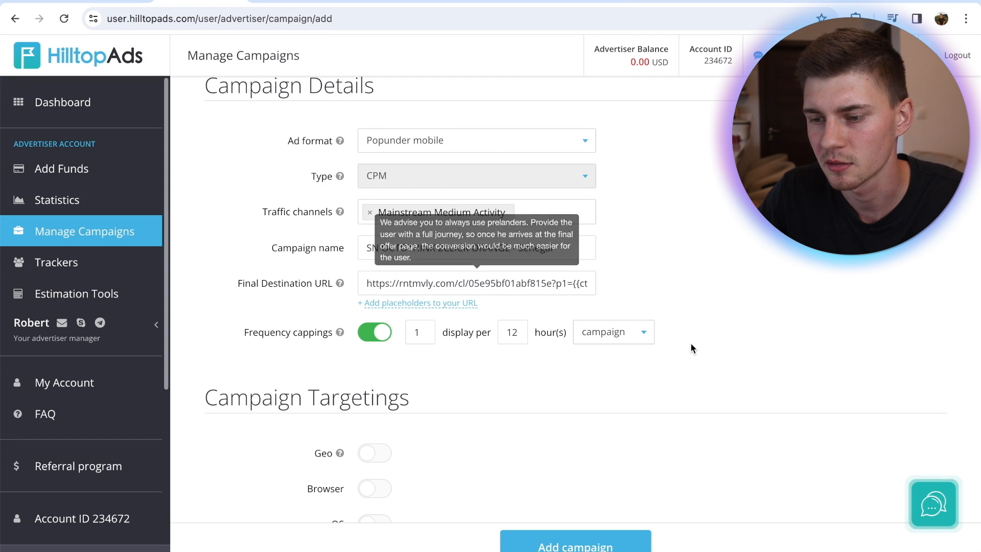
pyautogui.moveTo(411, 307)
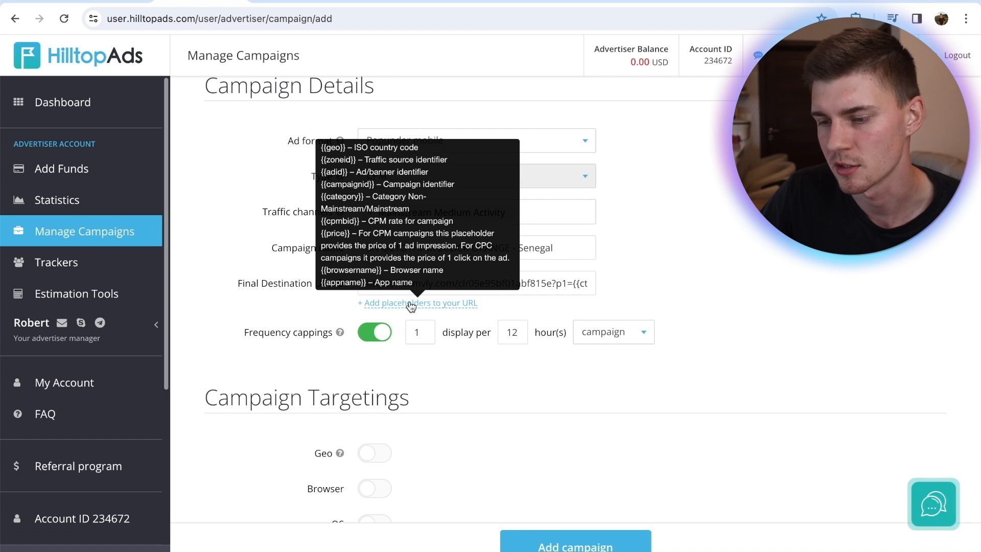
# Enable geo targeting for the campaign and include SN Senegal
pyautogui.scroll(-1, 320, 334)
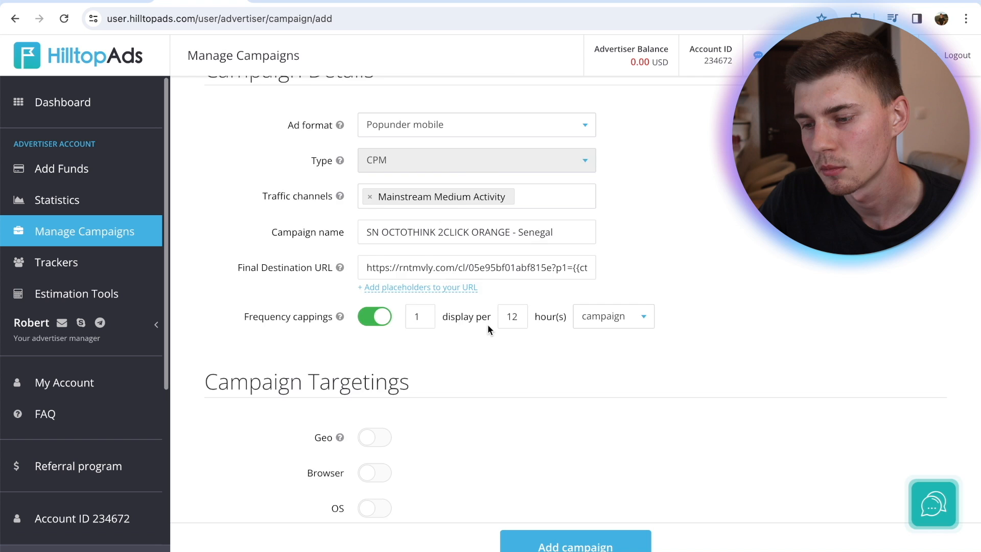
pyautogui.scroll(-4, 487, 324)
pyautogui.click(376, 261)
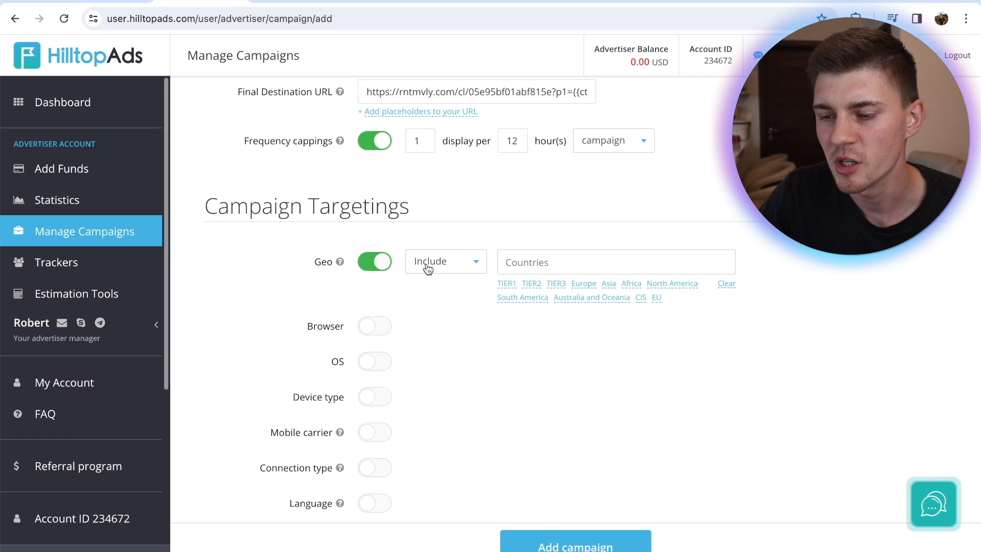
pyautogui.click(509, 263)
pyautogui.write('Seneg')
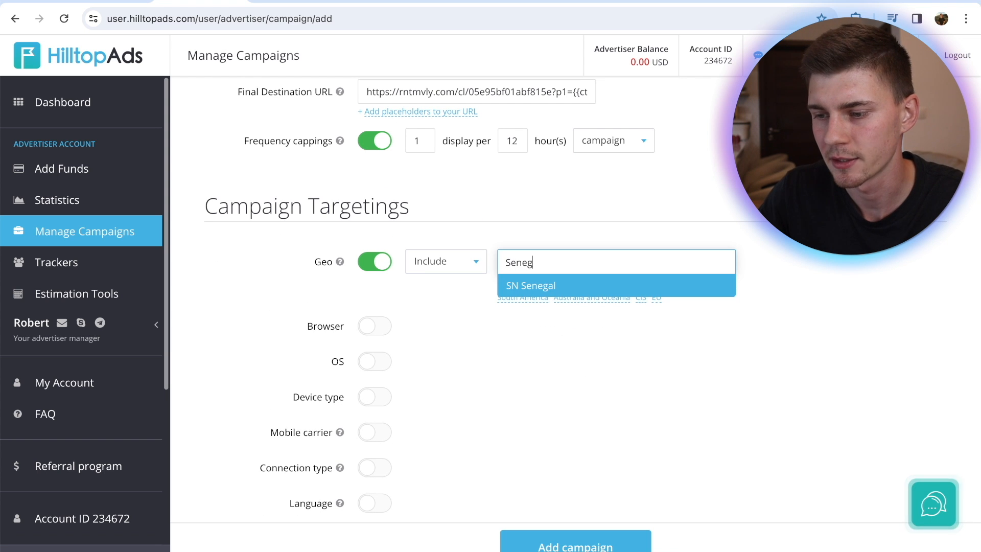
pyautogui.click(541, 285)
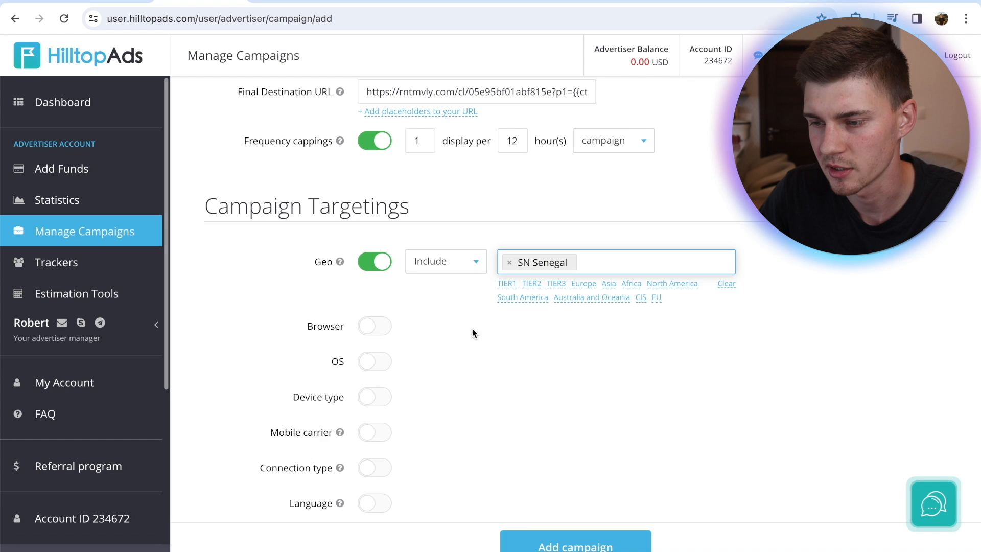
# Check the offer's traffic requirements on gg.agency, and enable browser targeting including Chrome, Safari, Samsung Browser, Firefox and Edge
pyautogui.scroll(-1, 543, 352)
pyautogui.click(373, 275)
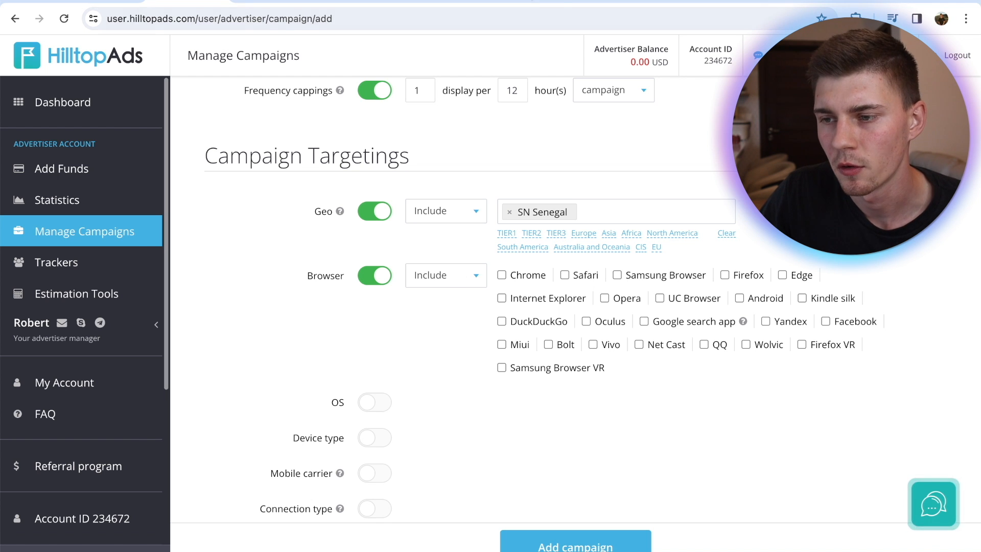
pyautogui.click(530, 1)
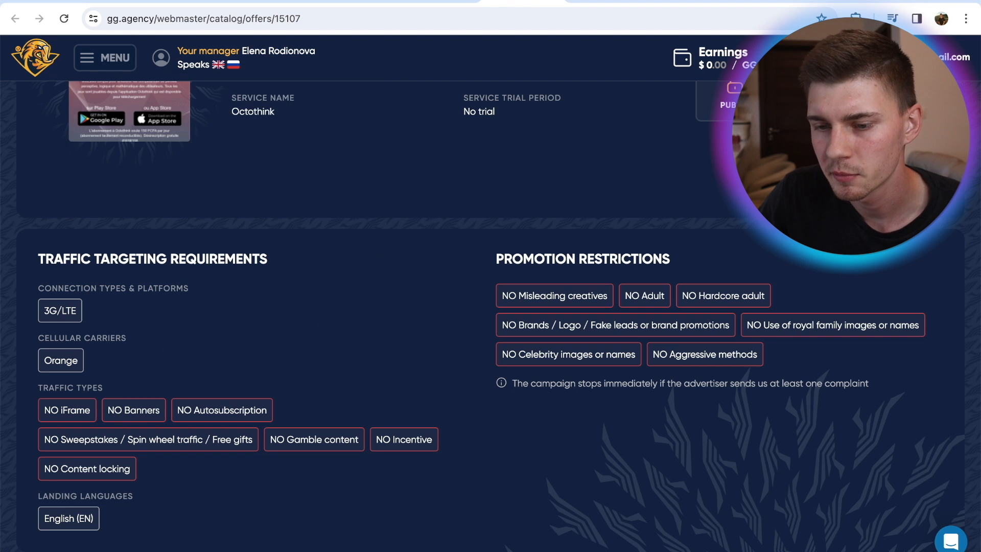
pyautogui.hotkey('ctrl', 'shift', 'Tab')
pyautogui.click(502, 275)
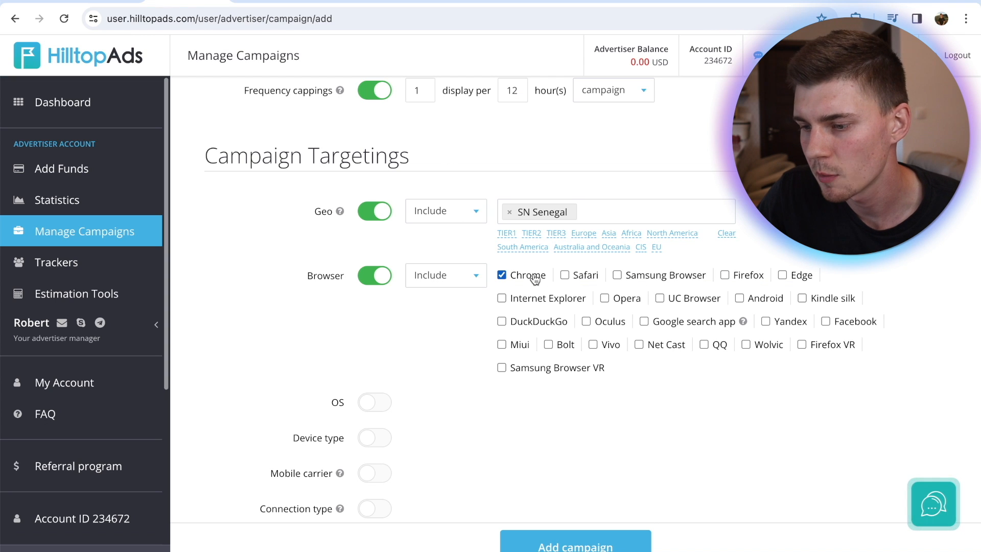
pyautogui.click(568, 278)
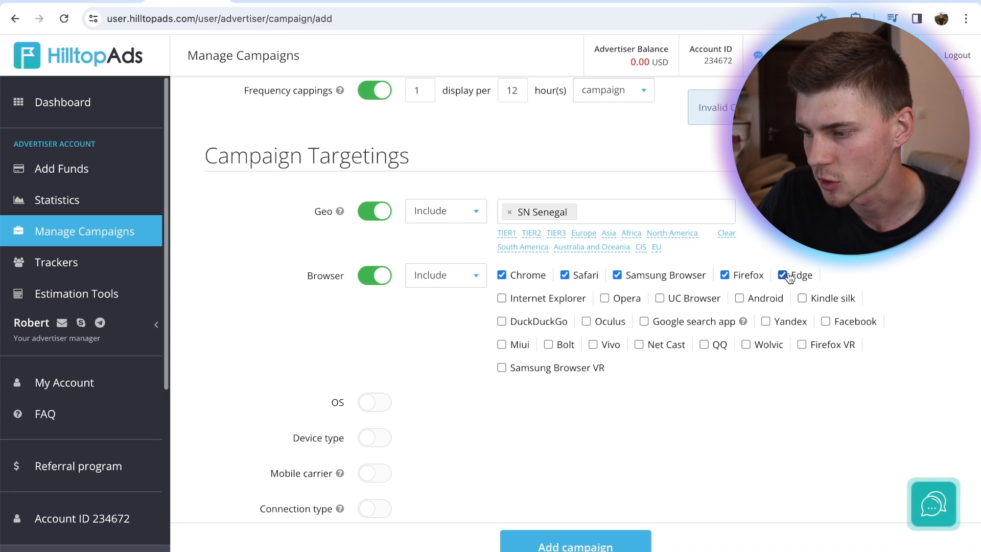
# Enable OS targeting including Android and iOS, and device type targeting including Mobile/smartphone
pyautogui.scroll(-2, 293, 393)
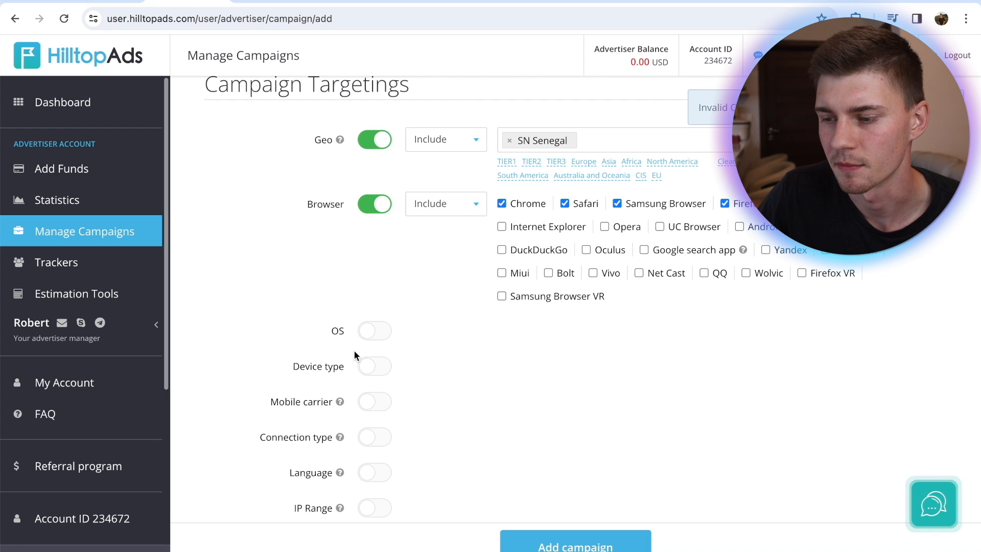
pyautogui.click(374, 331)
pyautogui.scroll(-2, 263, 240)
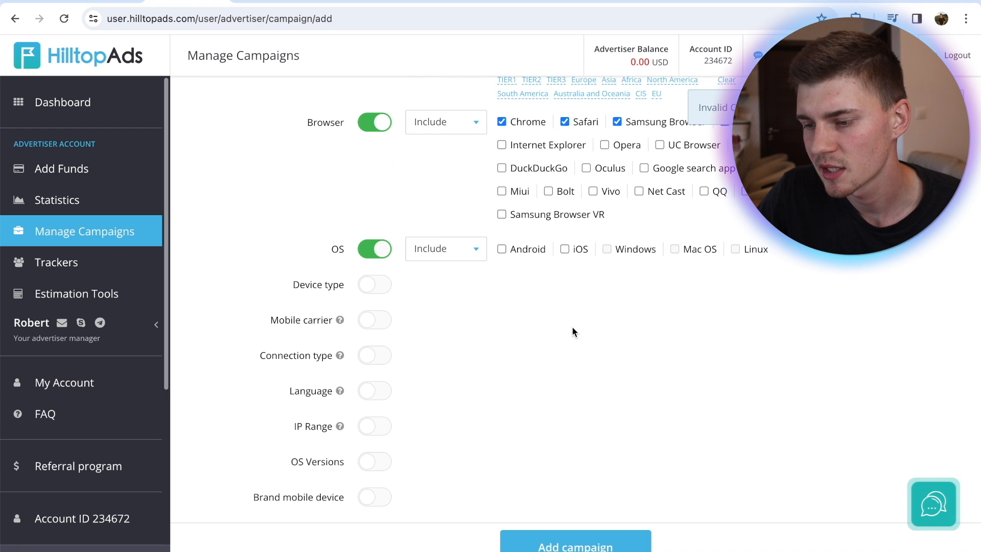
pyautogui.click(476, 251)
pyautogui.click(477, 253)
pyautogui.click(502, 249)
pyautogui.click(565, 248)
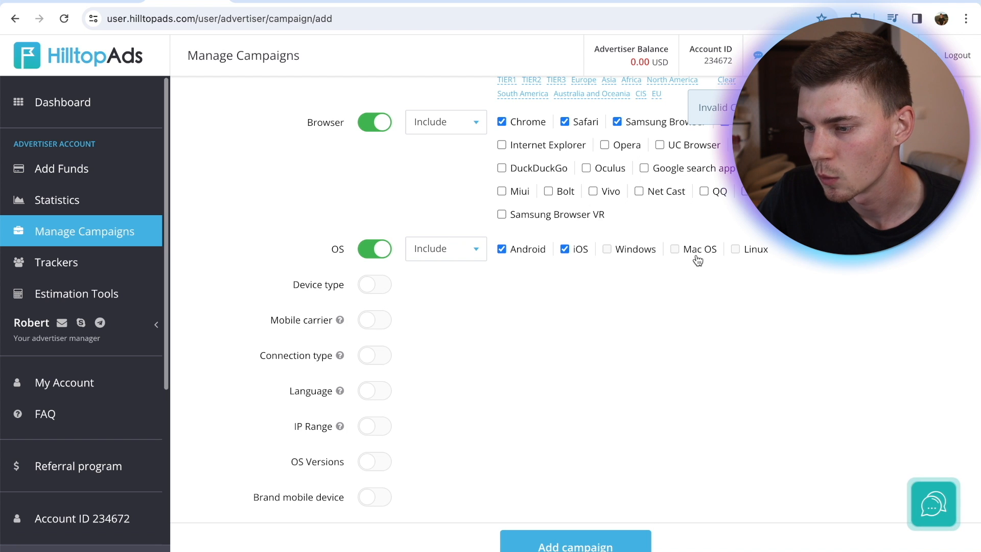
pyautogui.scroll(-1, 494, 261)
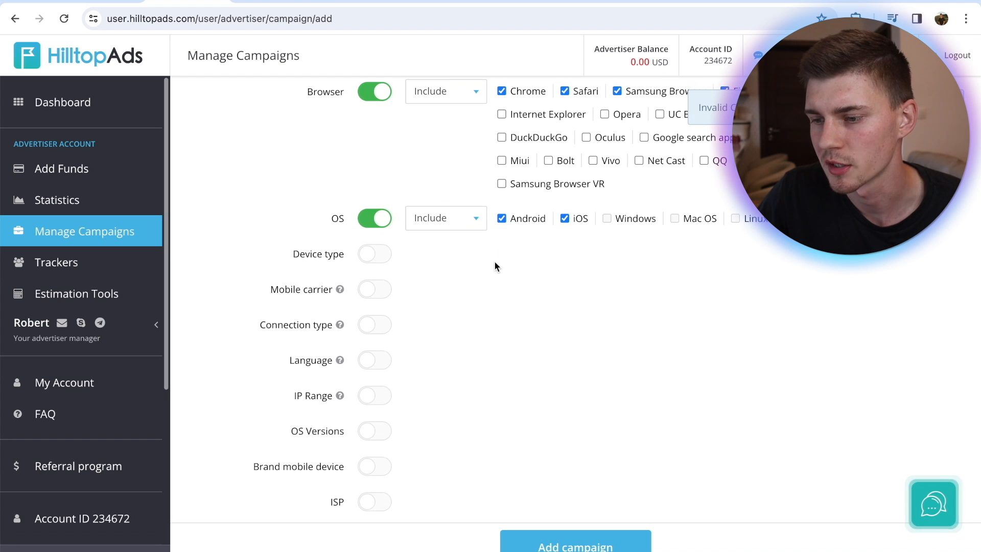
pyautogui.click(381, 255)
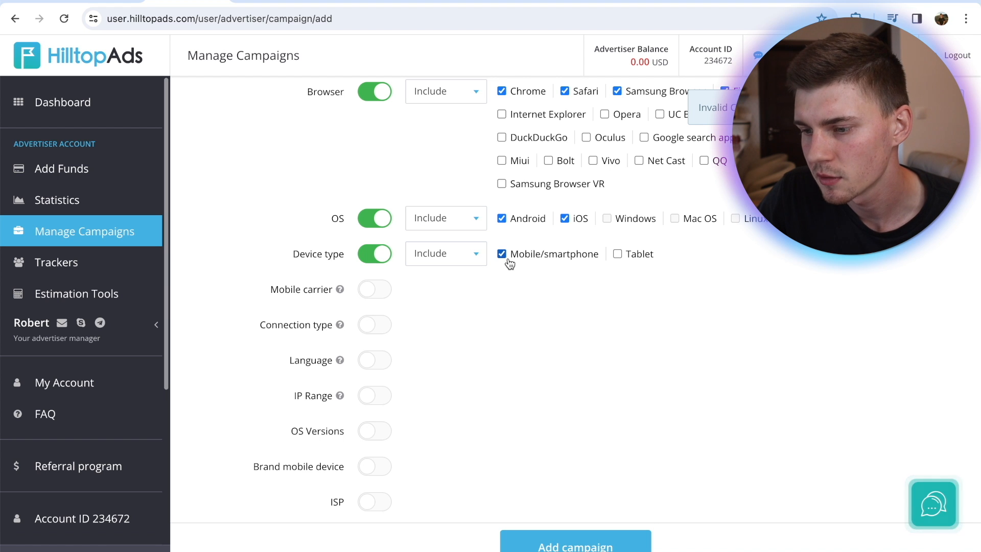
# Enable mobile carrier targeting including orange central african republic (CF), and connection type targeting including 3G / LTE
pyautogui.click(383, 290)
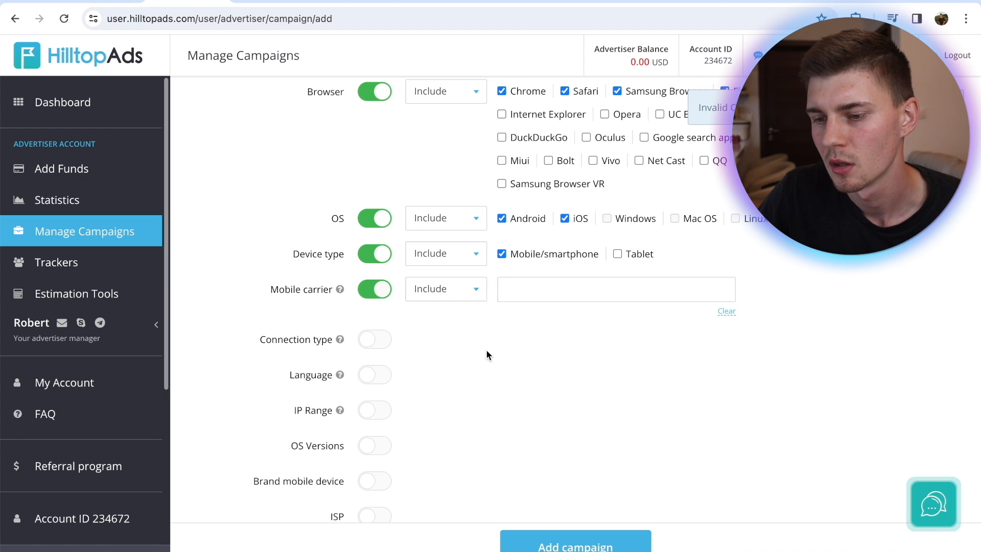
pyautogui.click(509, 3)
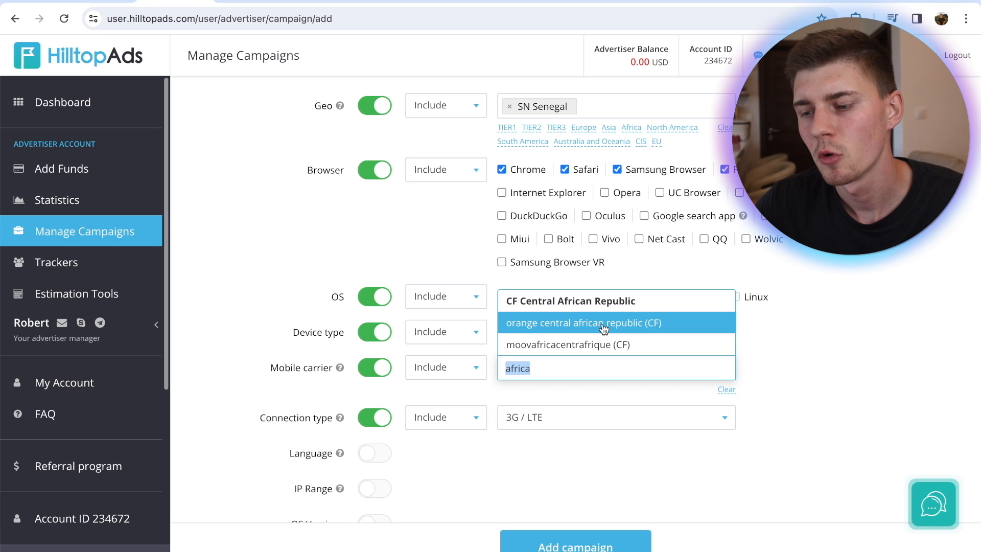
pyautogui.click(573, 329)
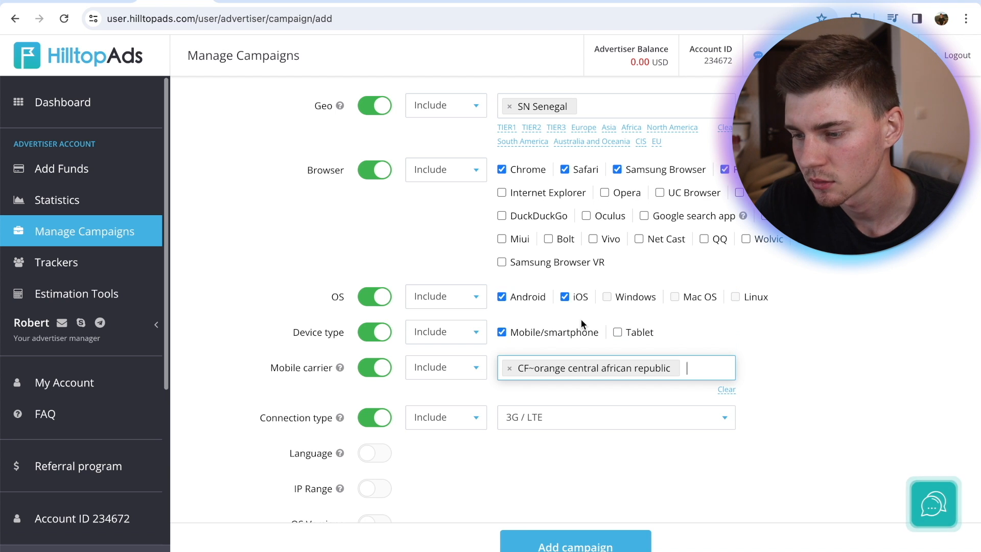
pyautogui.click(843, 339)
pyautogui.scroll(-2, 436, 379)
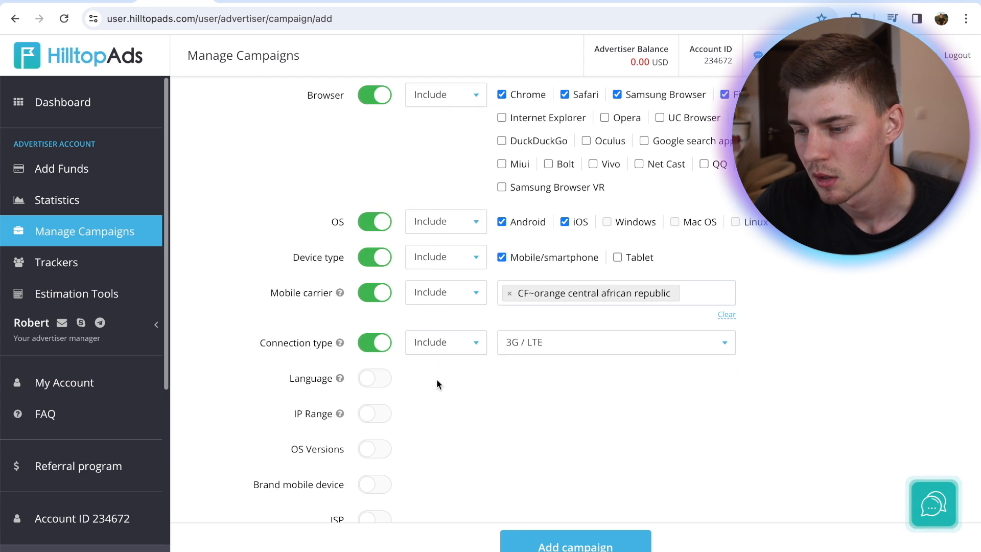
pyautogui.click(647, 352)
pyautogui.click(608, 367)
# Check the offer's landing language on gg.agency, and enable language targeting including English in the HilltopAds campaign
pyautogui.scroll(-1, 519, 388)
pyautogui.scroll(-2, 519, 385)
pyautogui.click(174, 1)
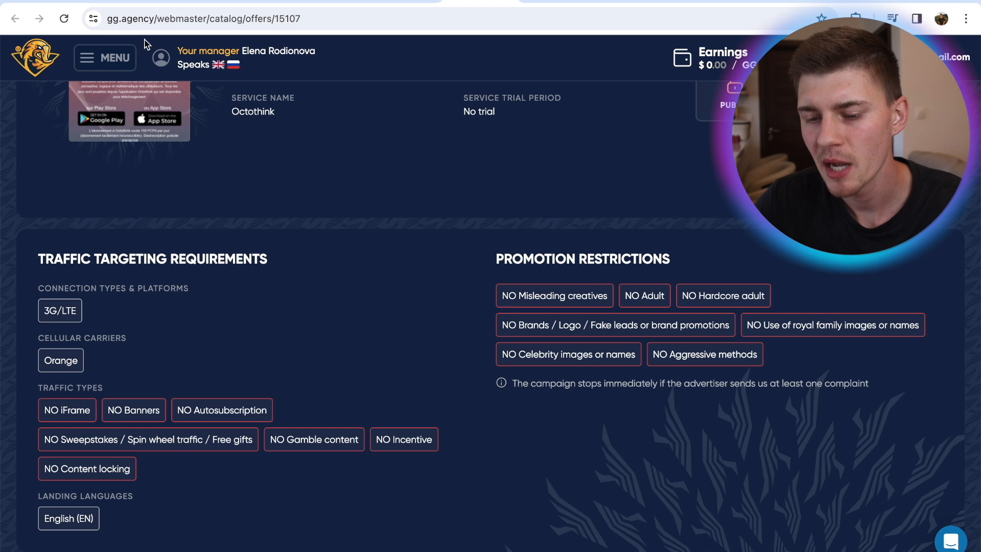
pyautogui.click(174, 1)
pyautogui.click(373, 297)
pyautogui.click(573, 296)
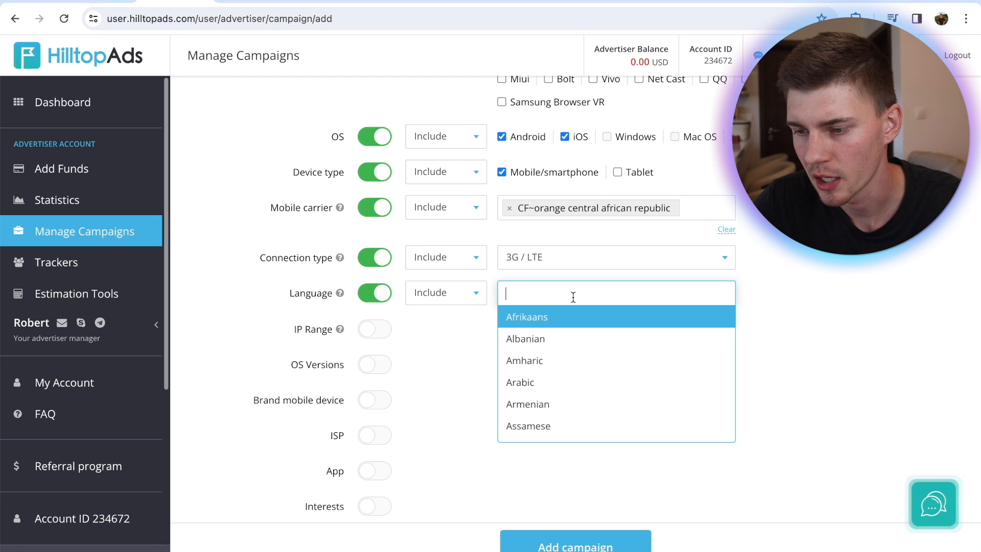
pyautogui.write('engl')
pyautogui.press('Return')
# Try enabling the impressions, spend, conversions and eCPA conditions in the campaign's automatic optimization rule
pyautogui.scroll(3, 867, 296)
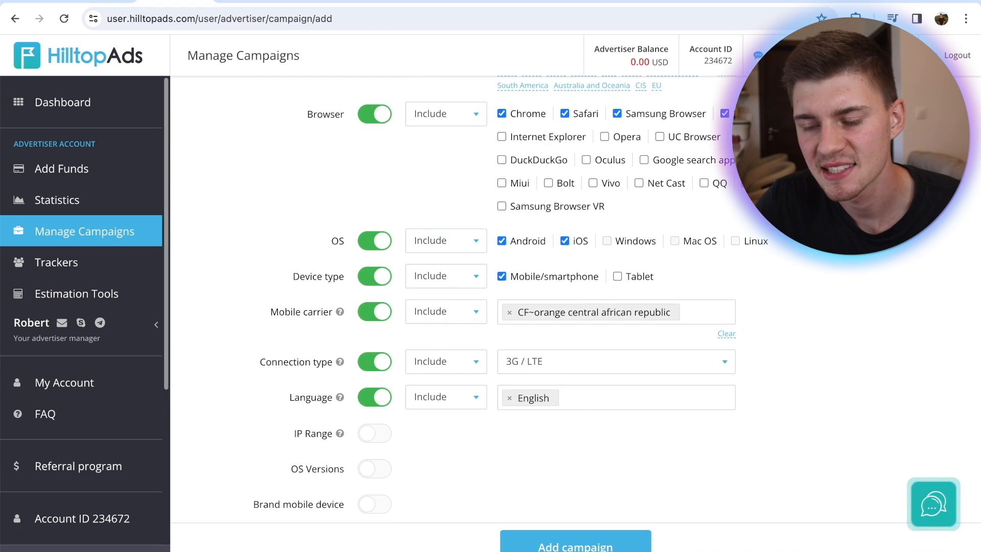
pyautogui.scroll(-10, 576, 294)
pyautogui.scroll(-1, 575, 294)
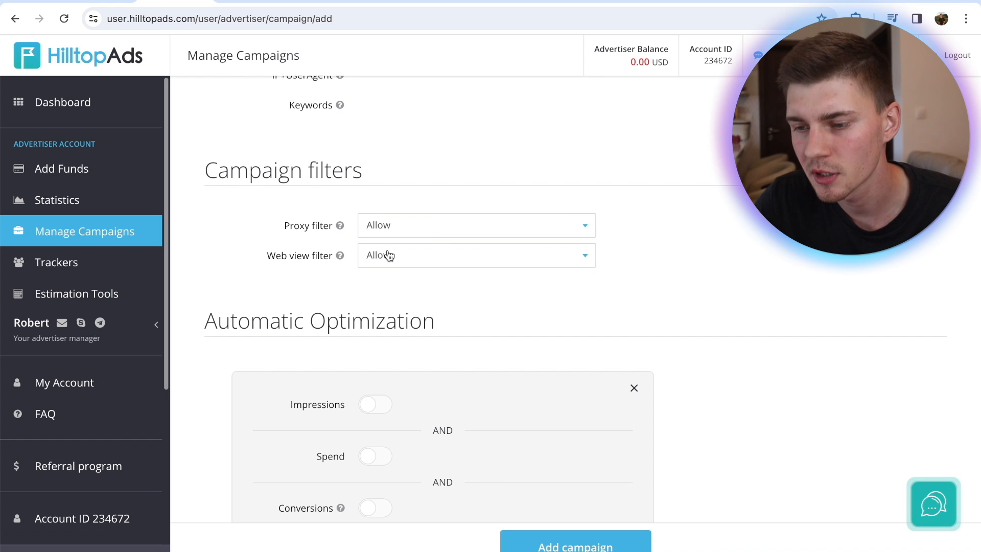
pyautogui.scroll(-1, 388, 255)
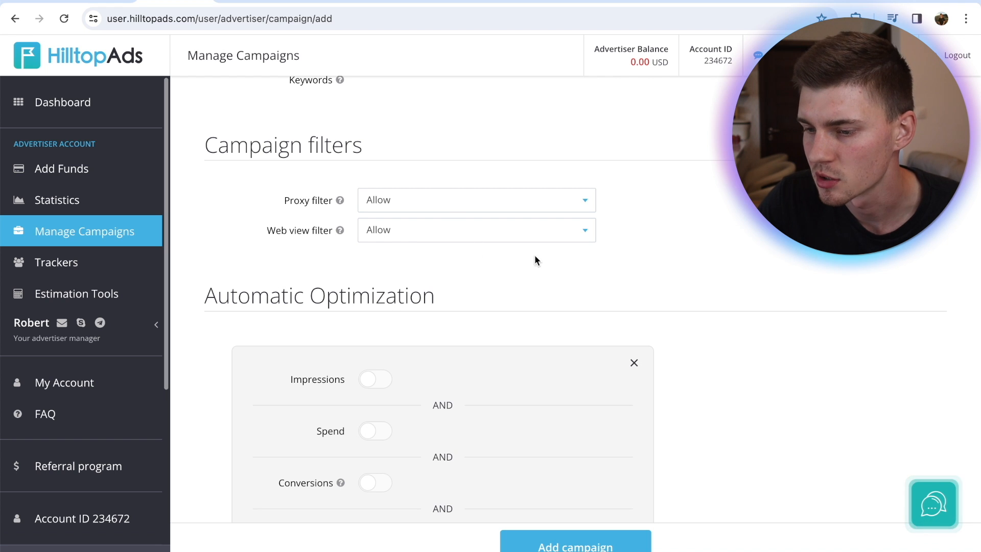
pyautogui.scroll(-4, 642, 238)
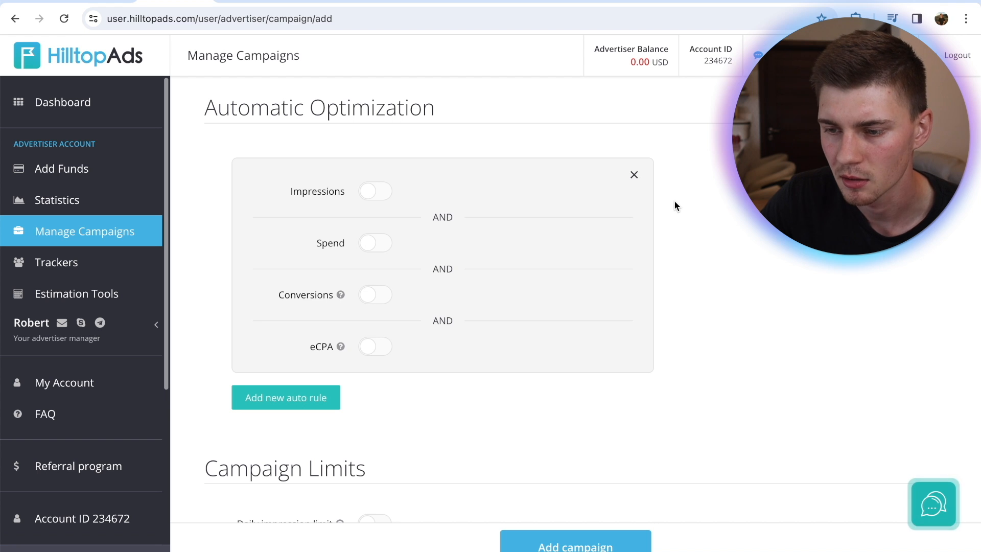
pyautogui.click(371, 202)
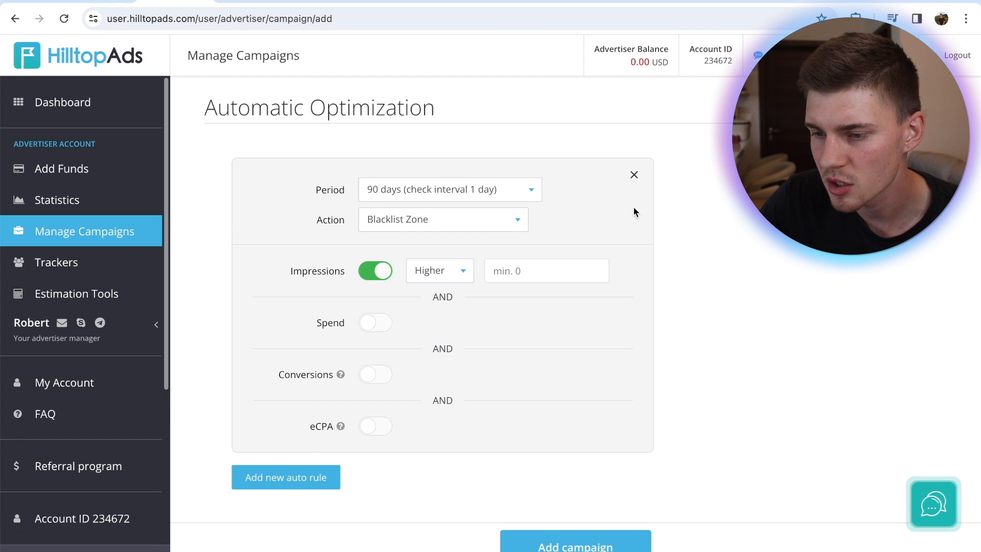
pyautogui.click(438, 186)
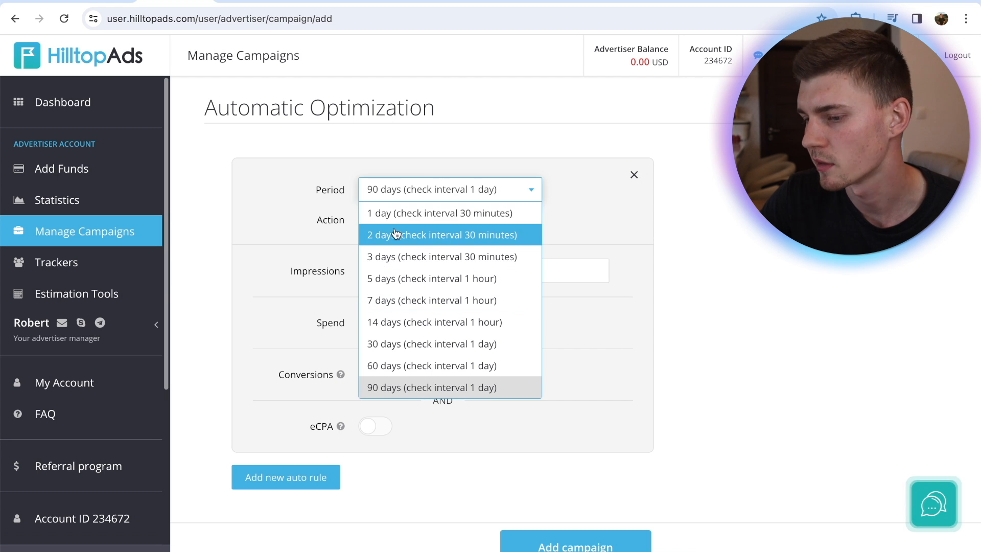
pyautogui.click(716, 246)
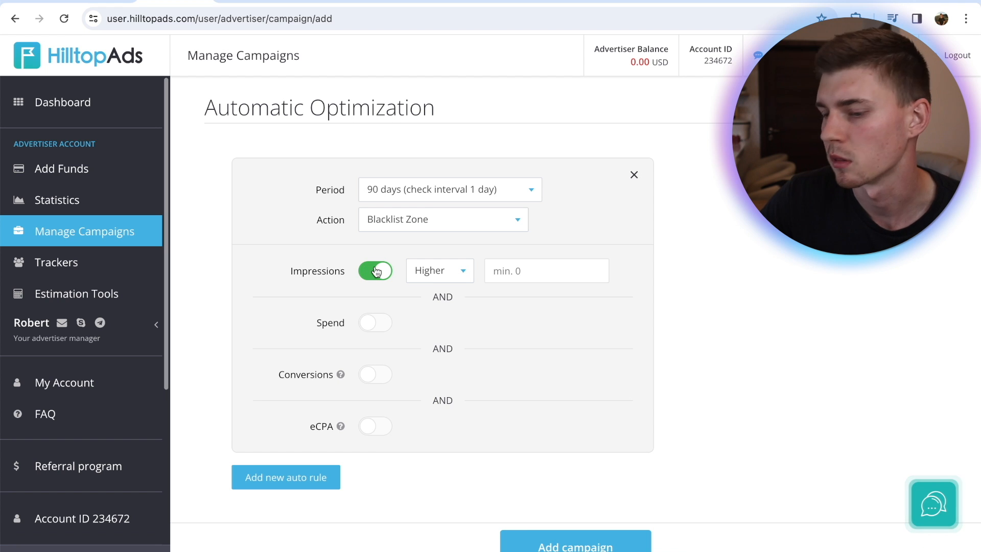
pyautogui.click(369, 329)
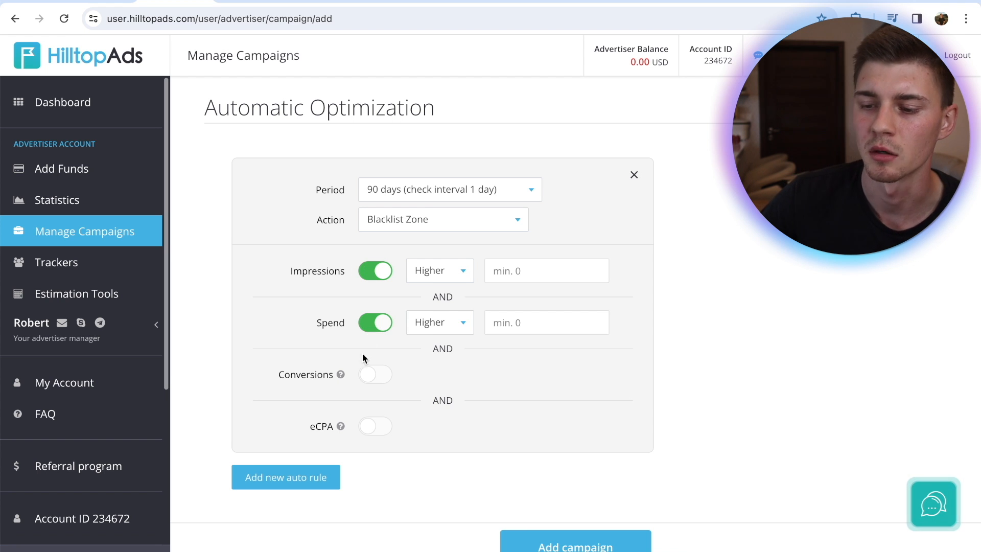
pyautogui.click(383, 383)
pyautogui.click(374, 433)
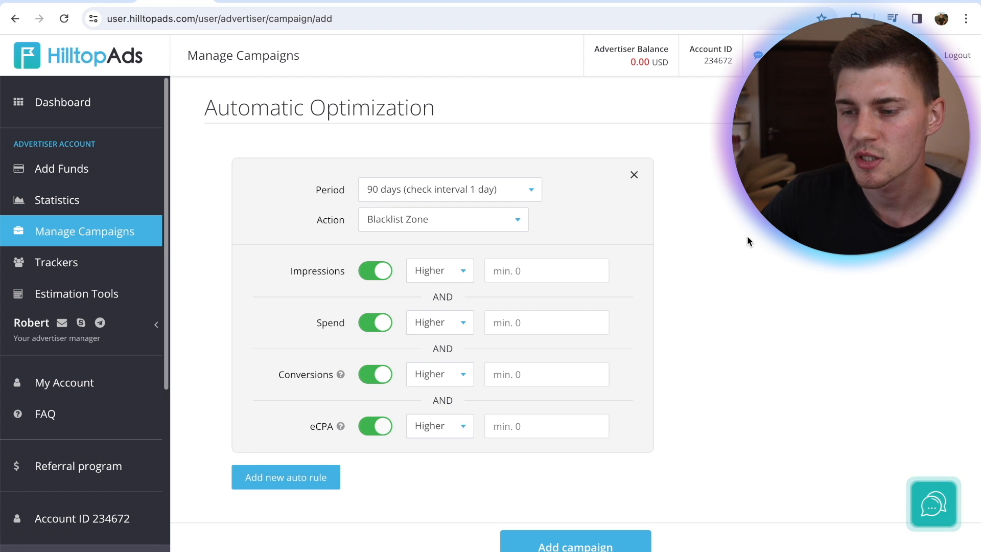
# Remove the automatic optimization rule and set a total budget limit of 100 USD
pyautogui.click(633, 175)
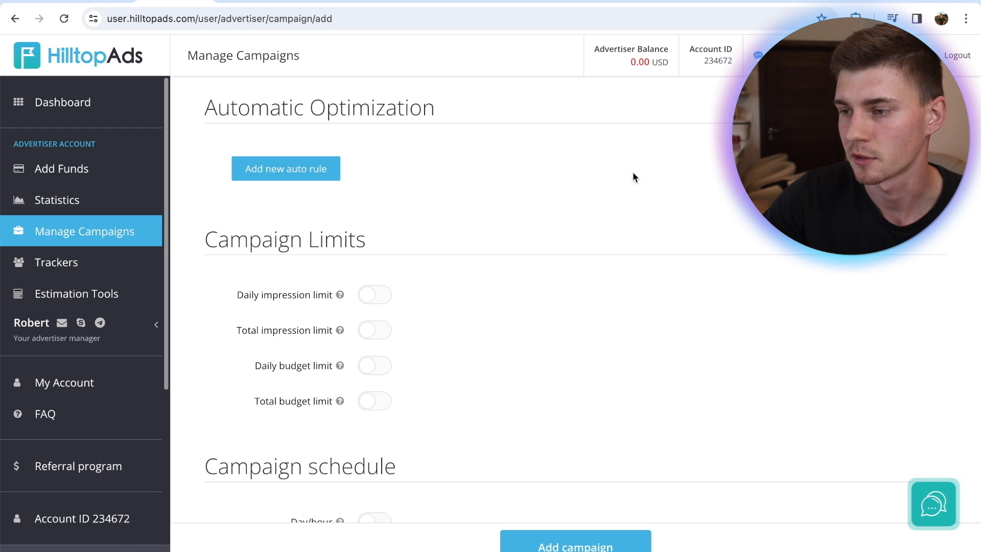
pyautogui.scroll(-3, 633, 171)
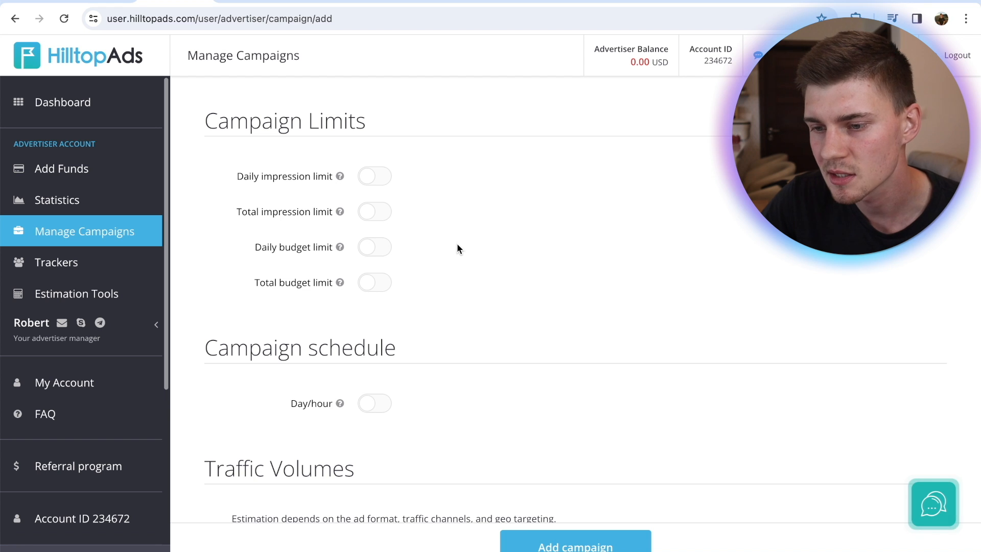
pyautogui.click(362, 289)
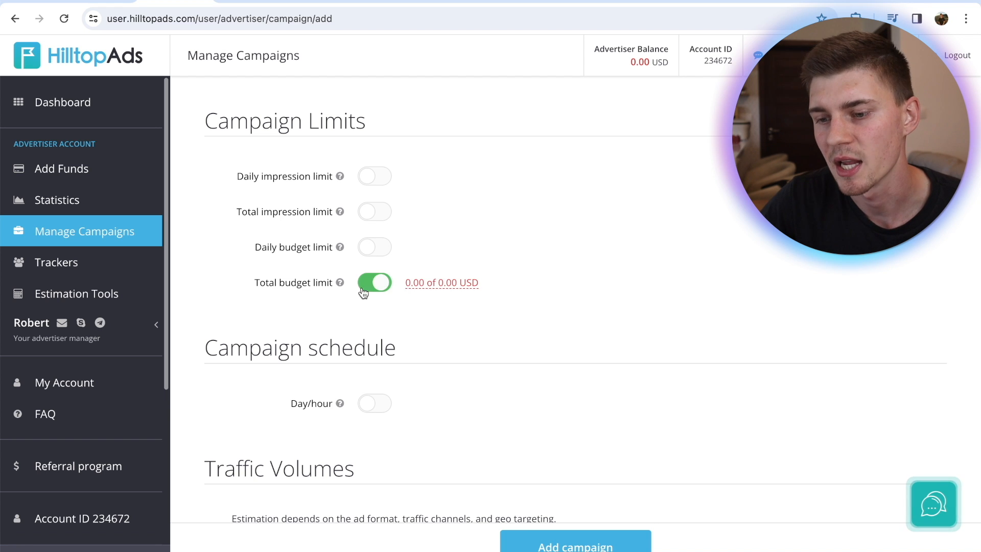
pyautogui.click(440, 281)
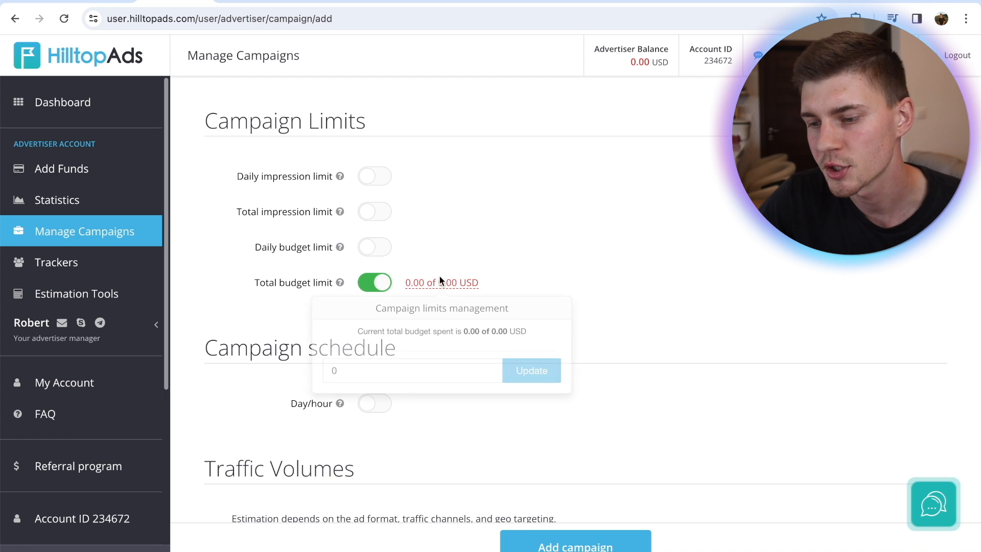
pyautogui.click(391, 375)
pyautogui.write('100')
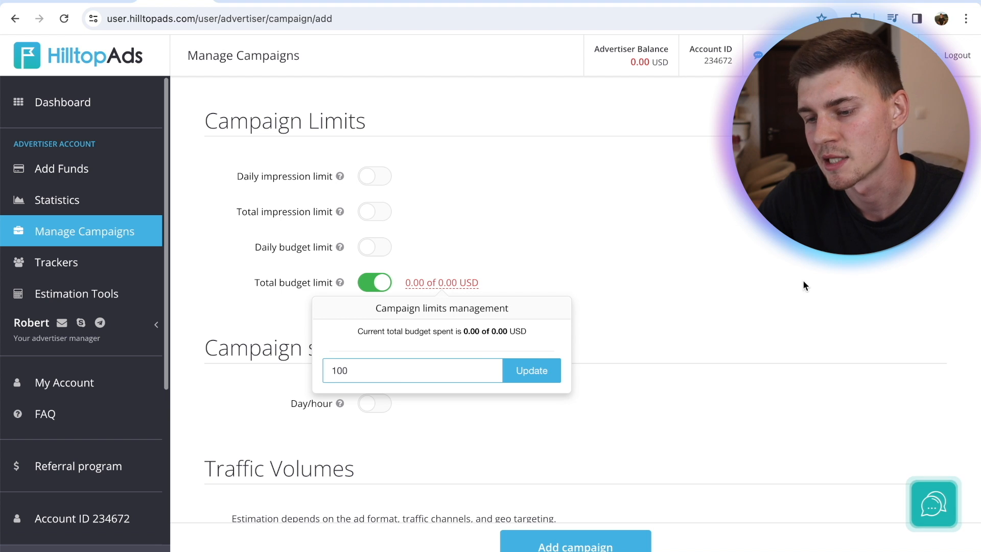
pyautogui.click(534, 367)
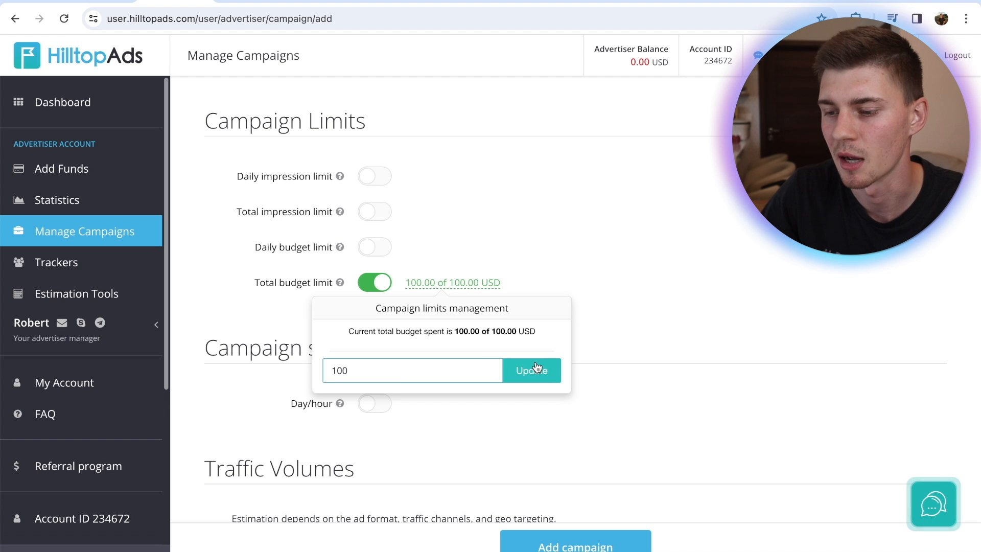
# Enable a daily budget limit of 25 USD and set the daily limit usage algorithm to Evenly
pyautogui.click(370, 248)
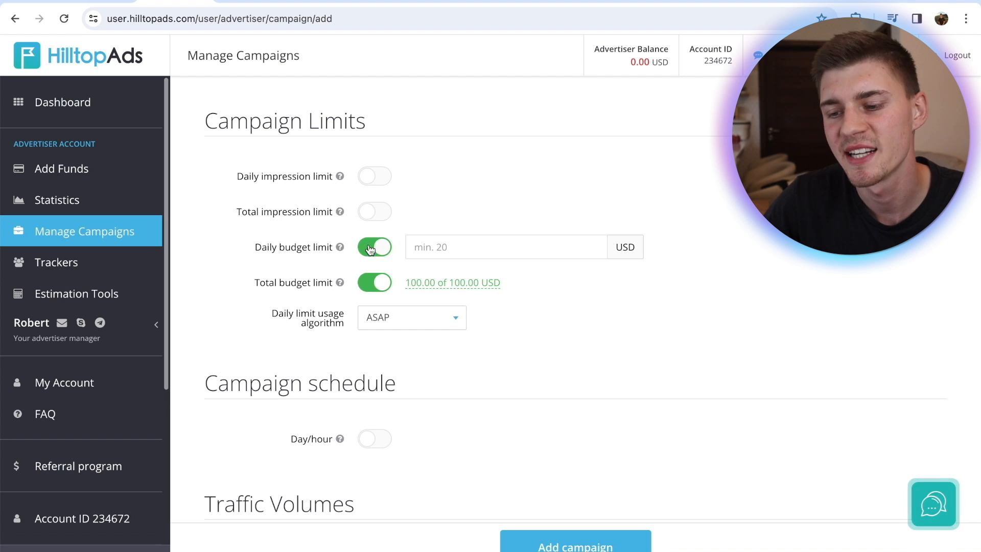
pyautogui.click(488, 250)
pyautogui.write('25')
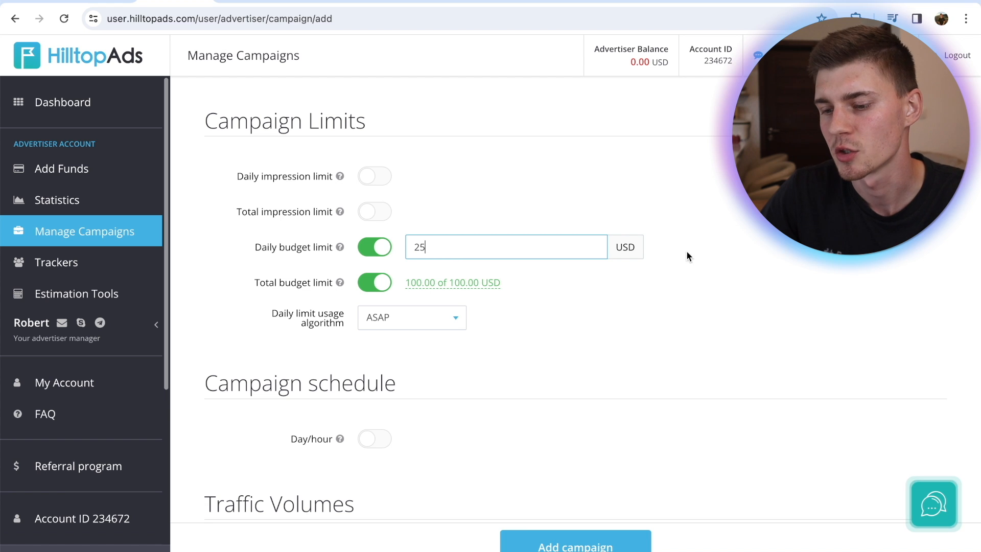
pyautogui.click(735, 305)
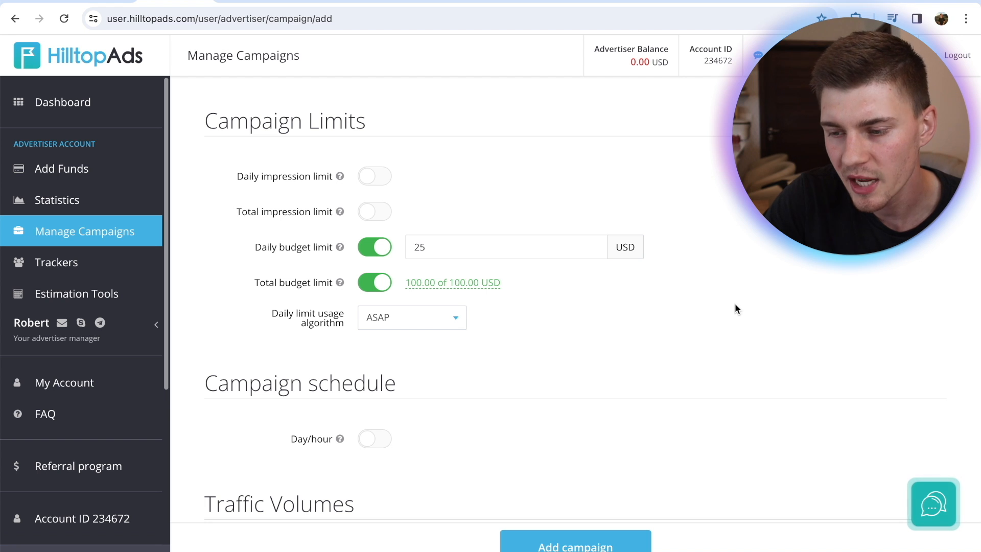
pyautogui.click(444, 328)
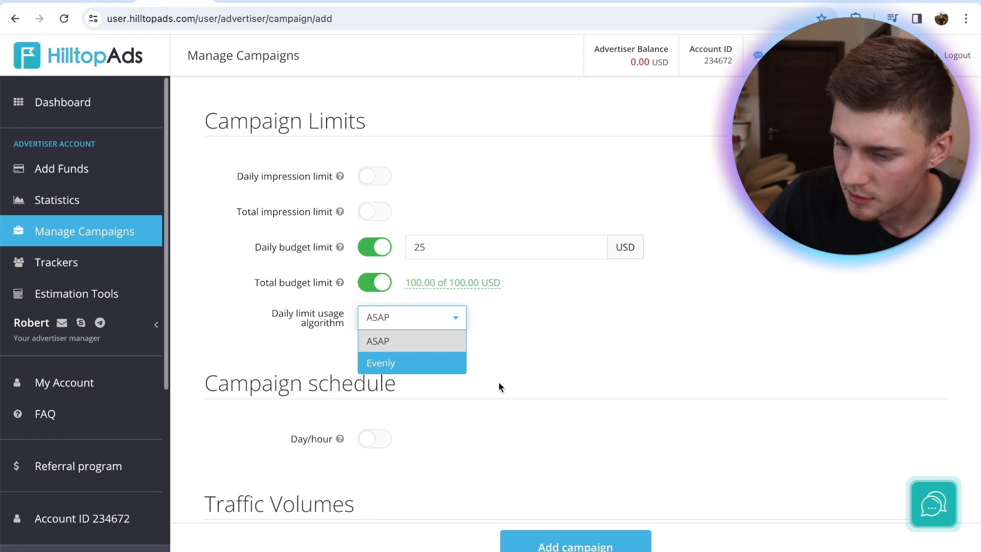
pyautogui.click(409, 368)
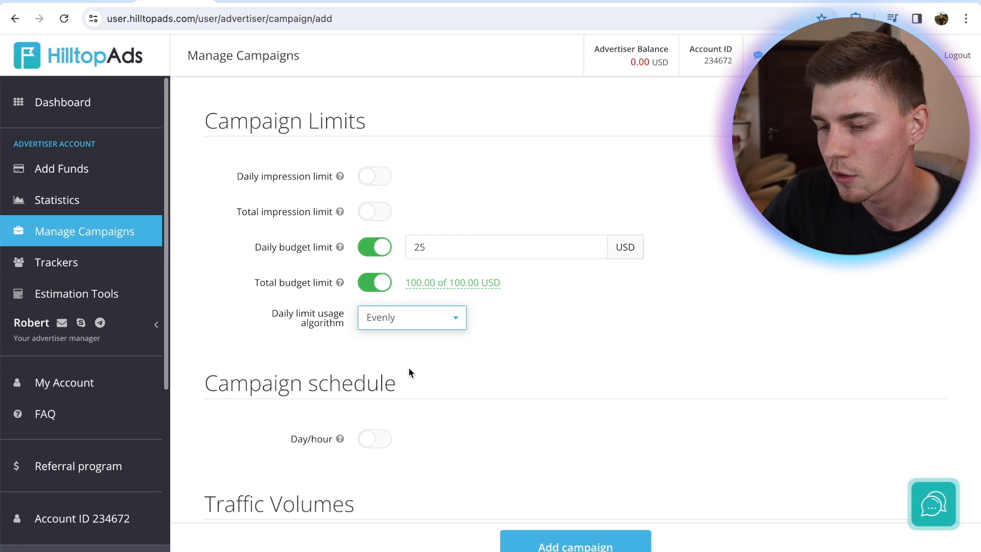
# Try enabling the day/hour schedule for the campaign, and switch it off again
pyautogui.scroll(-1, 409, 366)
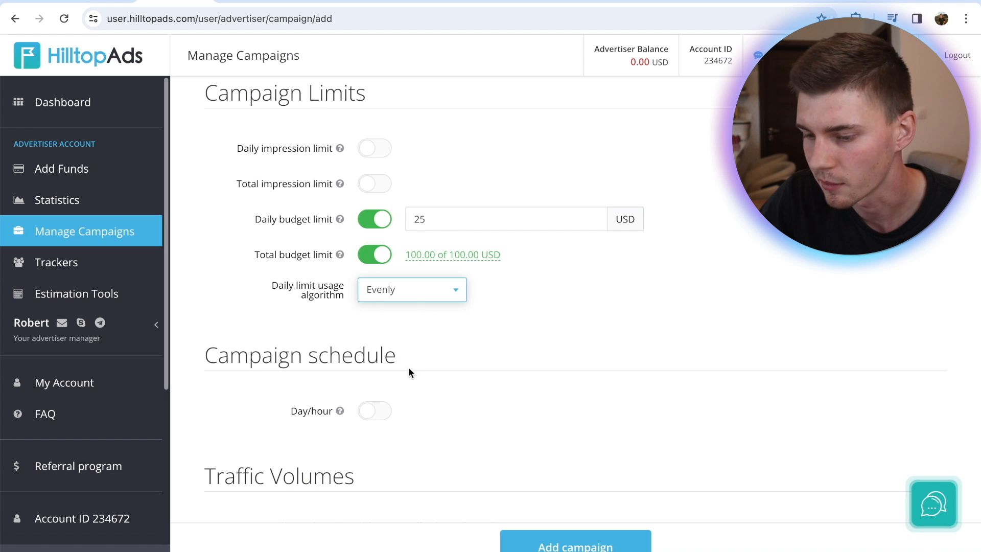
pyautogui.scroll(-5, 600, 260)
pyautogui.click(373, 164)
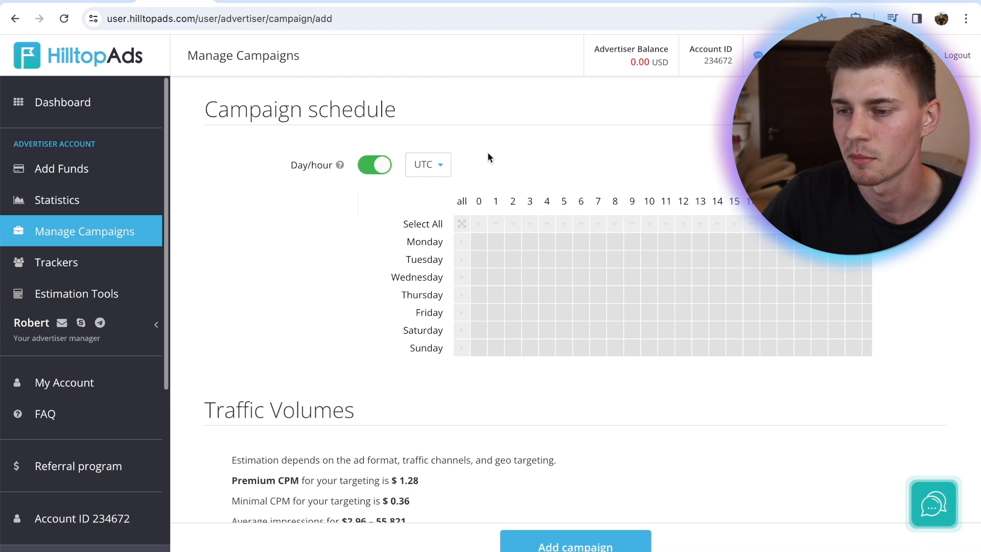
pyautogui.click(367, 165)
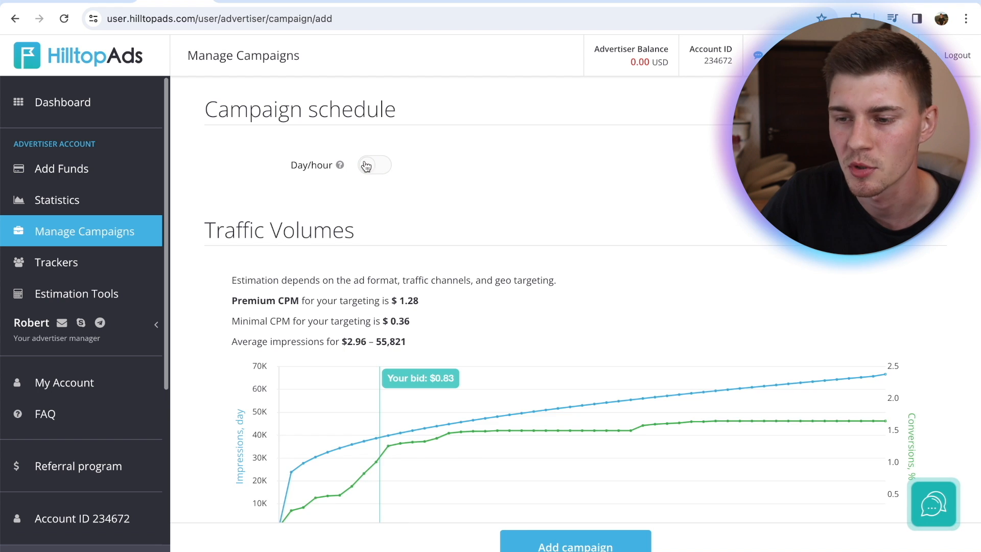
# Examine the traffic volume estimates, the premium and minimal CPM, and the bid suggestions for the chosen targeting
pyautogui.scroll(-3, 571, 187)
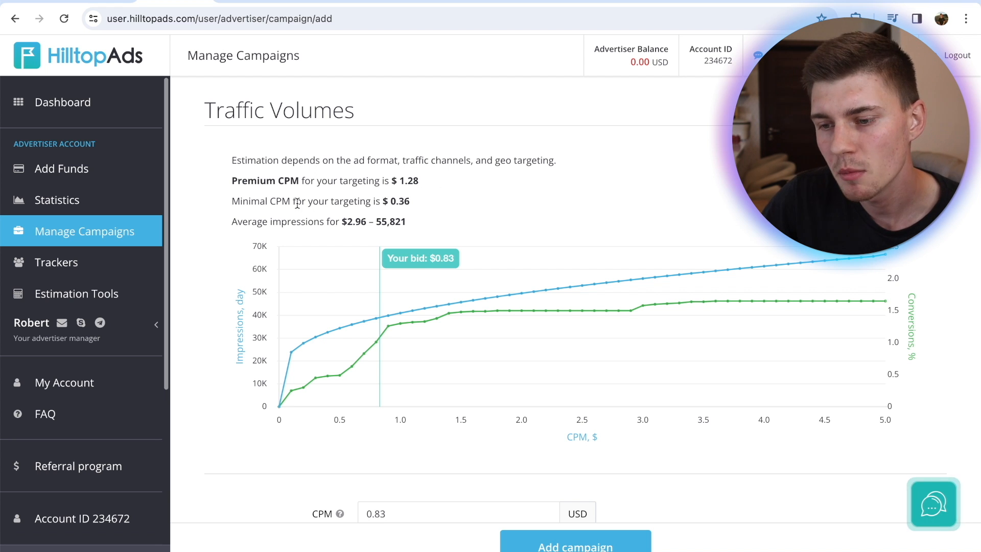
pyautogui.moveTo(410, 203); pyautogui.dragTo(385, 204)
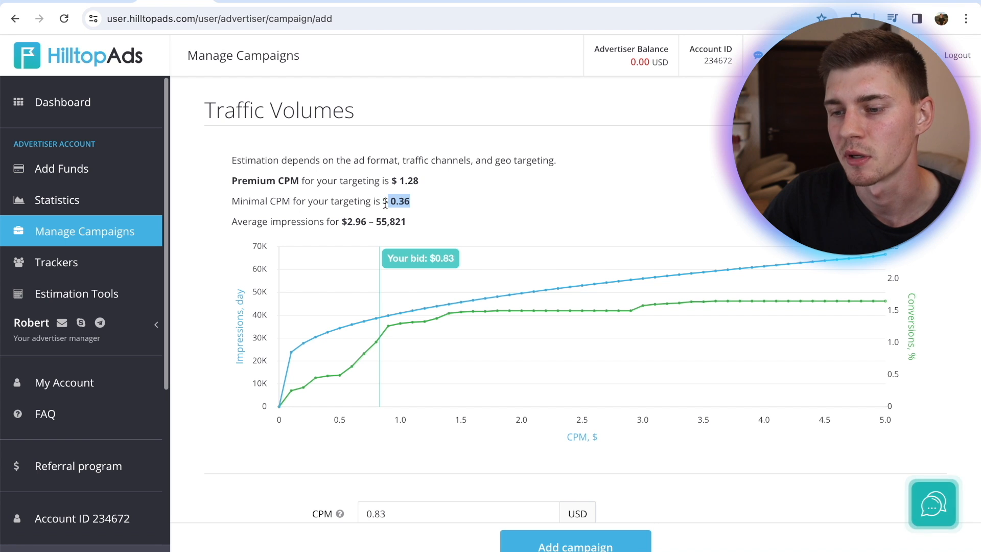
pyautogui.click(446, 181)
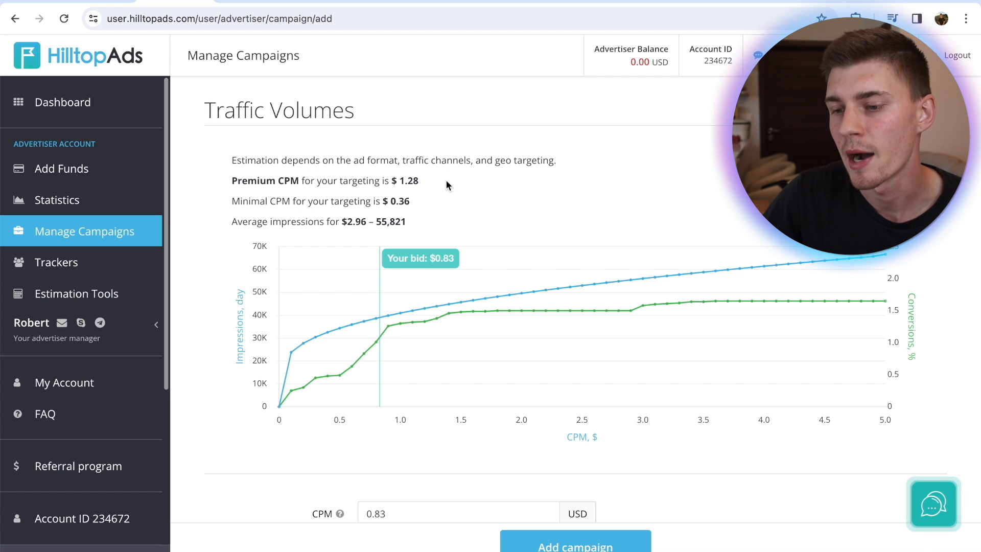
pyautogui.scroll(-2, 446, 181)
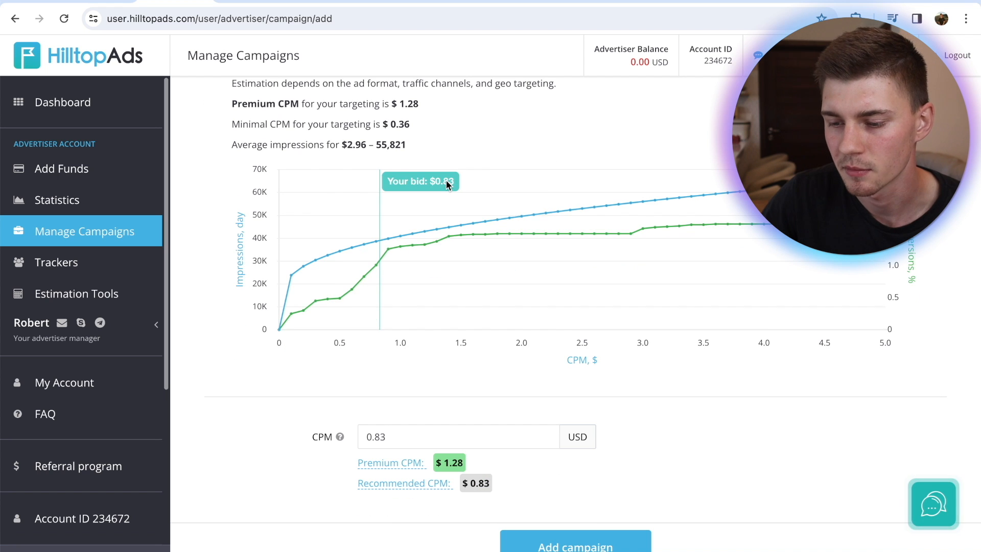
pyautogui.scroll(-1, 425, 411)
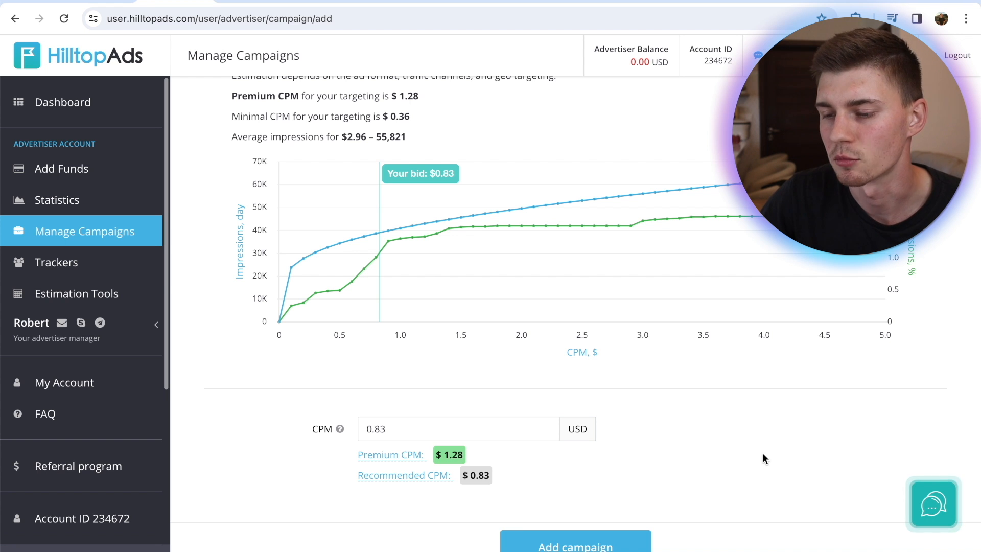
pyautogui.scroll(1, 764, 458)
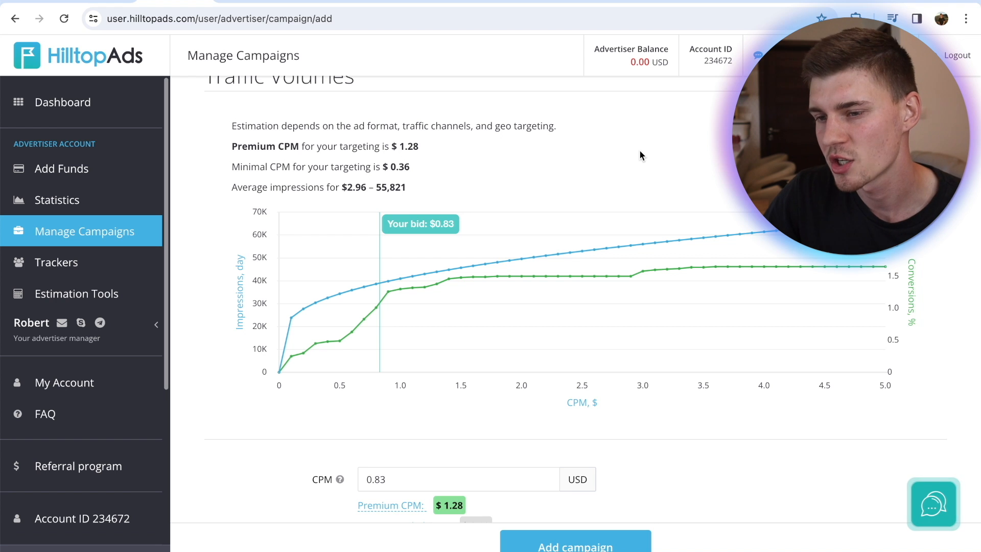
pyautogui.scroll(-1, 640, 152)
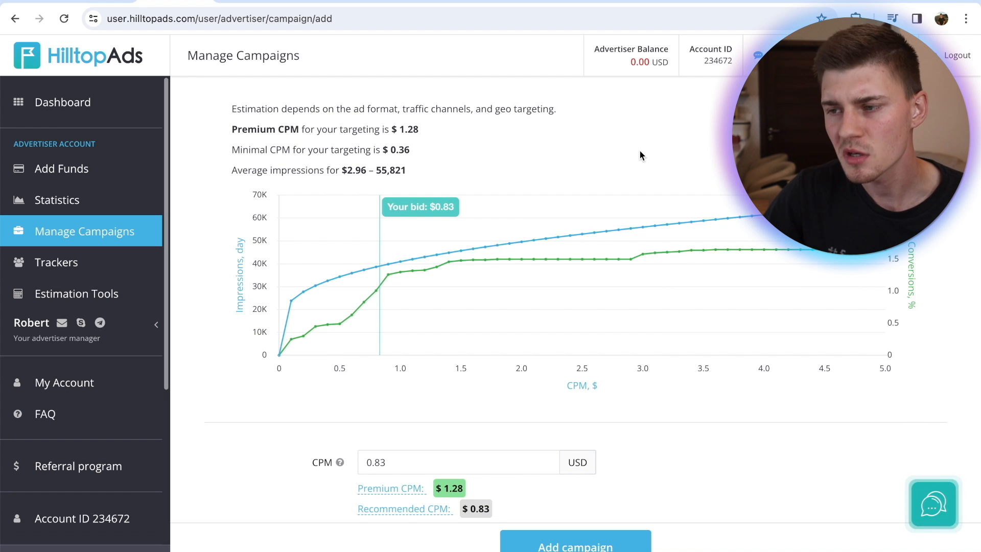
# Review the campaign's settings and the tracking parameters in its final destination URL, and submit the campaign
pyautogui.scroll(8, 641, 155)
pyautogui.scroll(2, 640, 115)
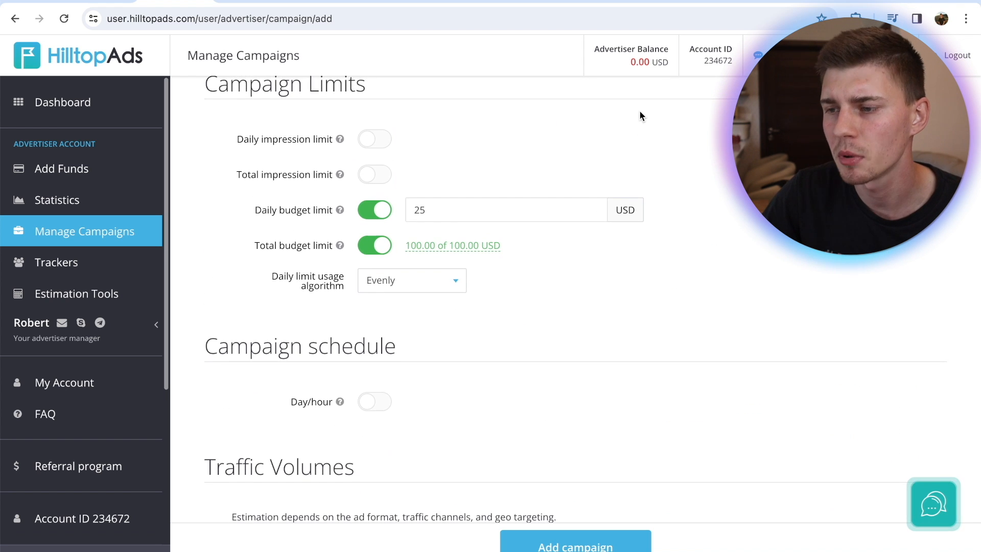
pyautogui.scroll(10, 640, 115)
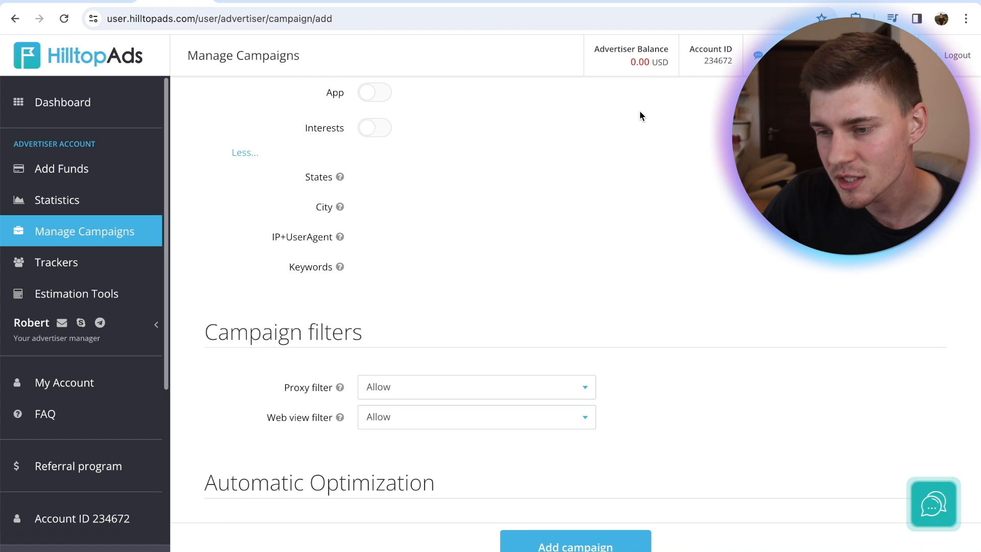
pyautogui.scroll(15, 640, 116)
pyautogui.scroll(1, 642, 116)
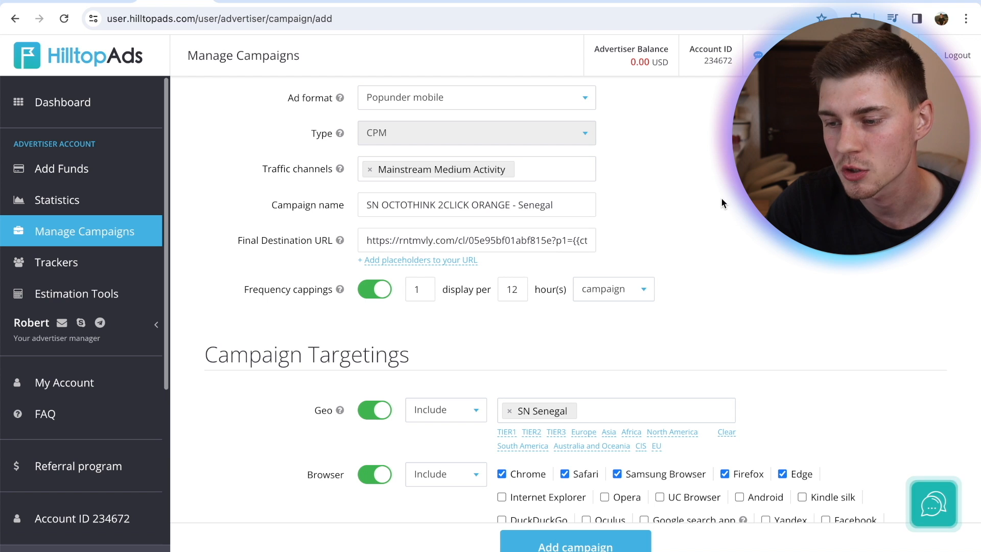
pyautogui.click(557, 241)
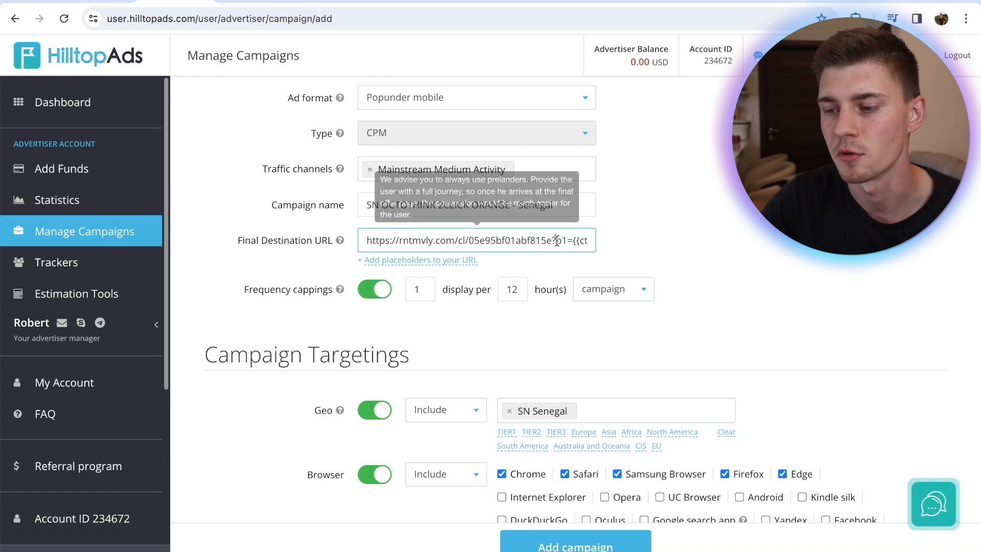
pyautogui.moveTo(557, 240); pyautogui.dragTo(618, 245)
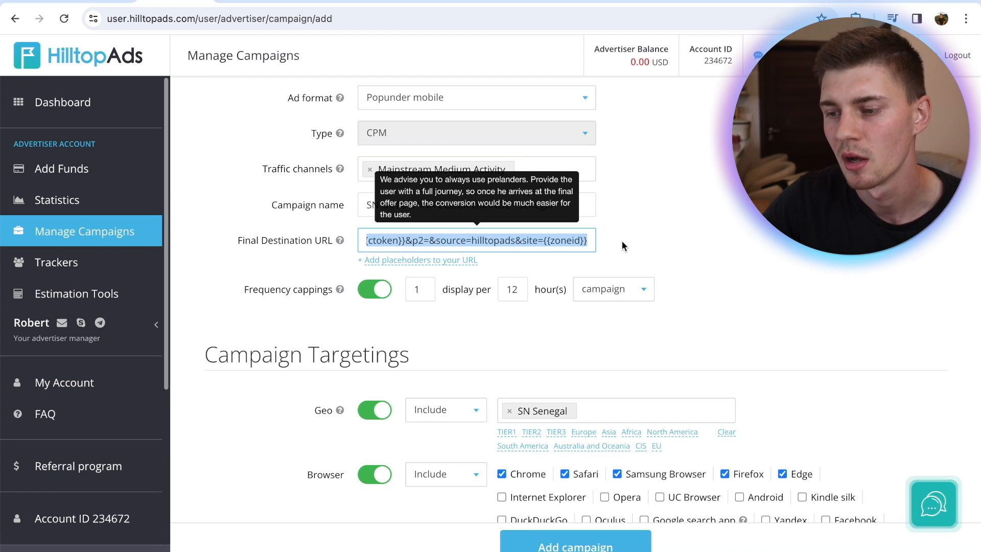
pyautogui.click(727, 201)
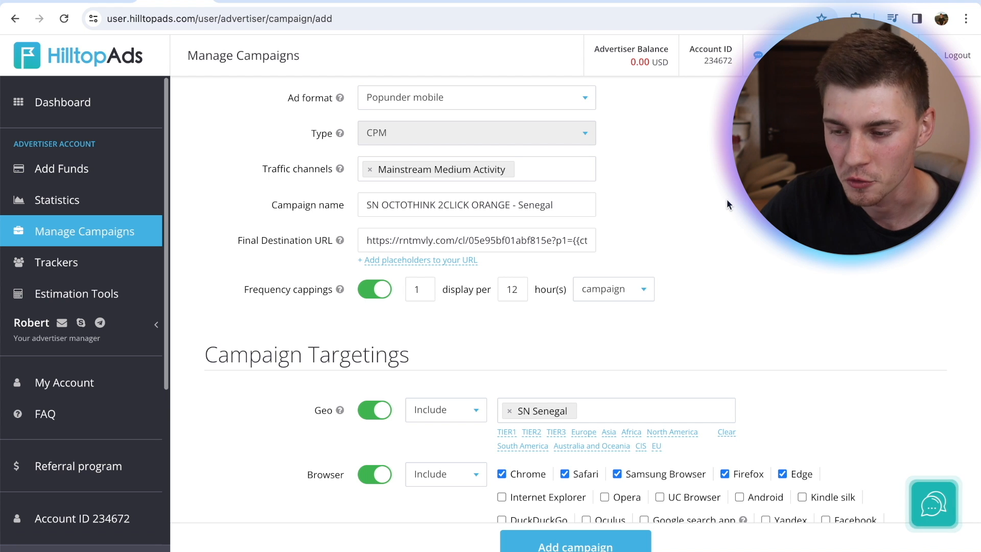
pyautogui.scroll(-10, 727, 201)
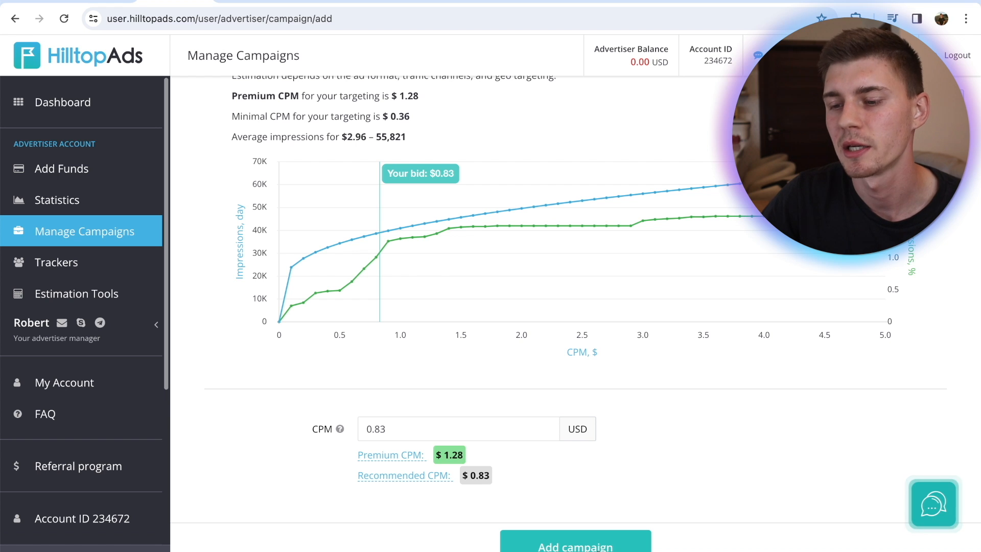
pyautogui.click(588, 545)
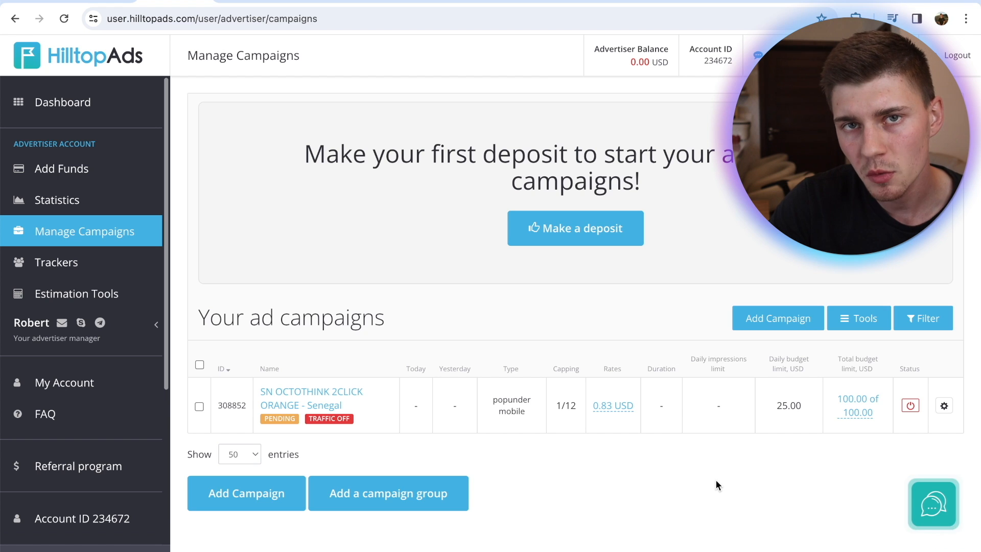